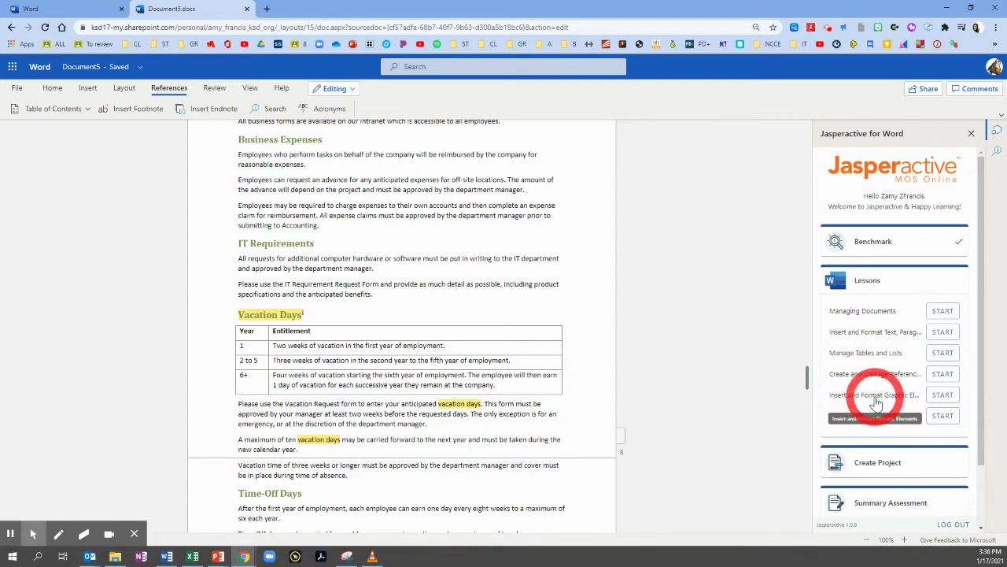
Start the basic exercise on inserting and manipulating pictures from the Insert and Format Graphic Elements lesson
{"action": "left_click", "coordinate": [936, 396]}
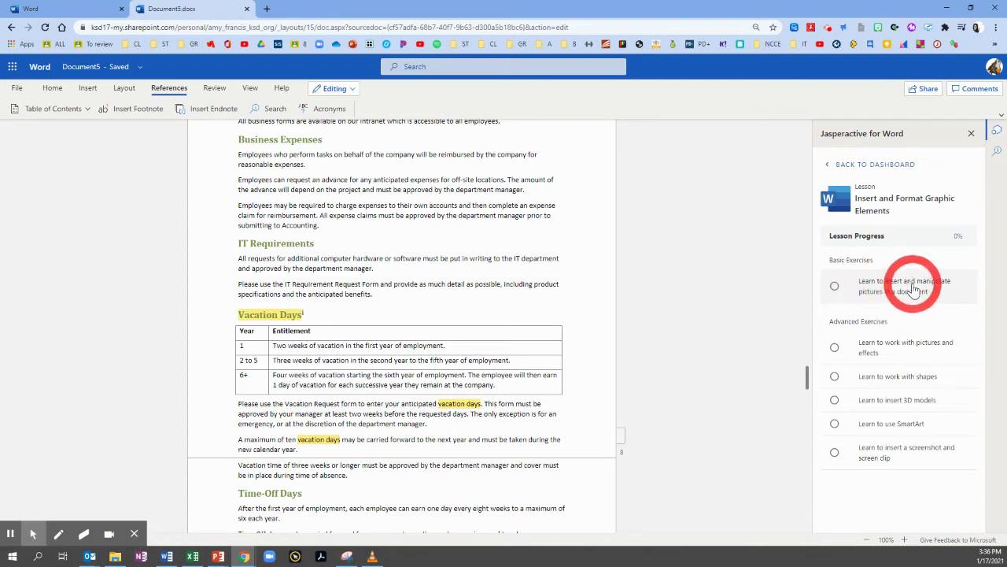
{"action": "left_click", "coordinate": [867, 292]}
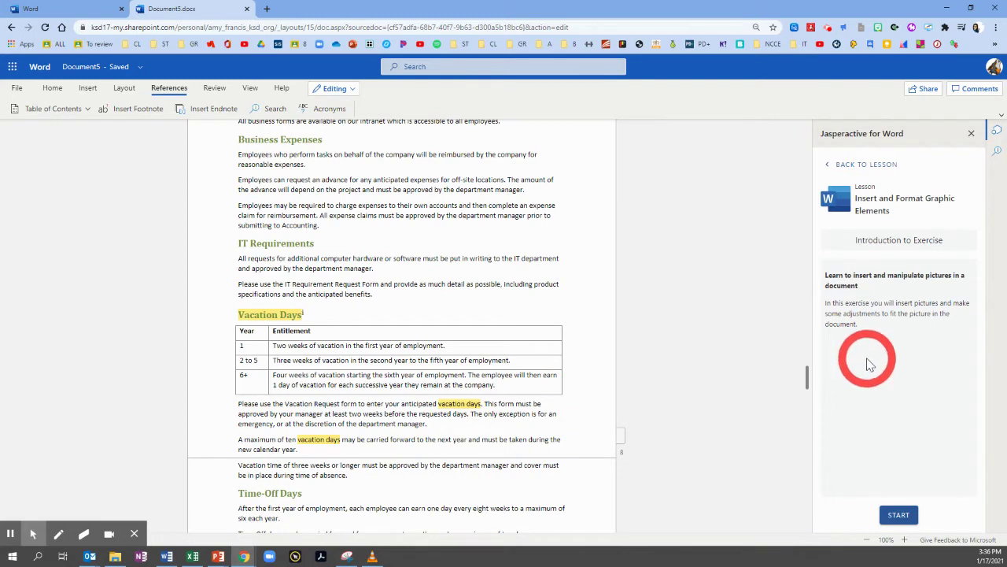
{"action": "left_click", "coordinate": [898, 516]}
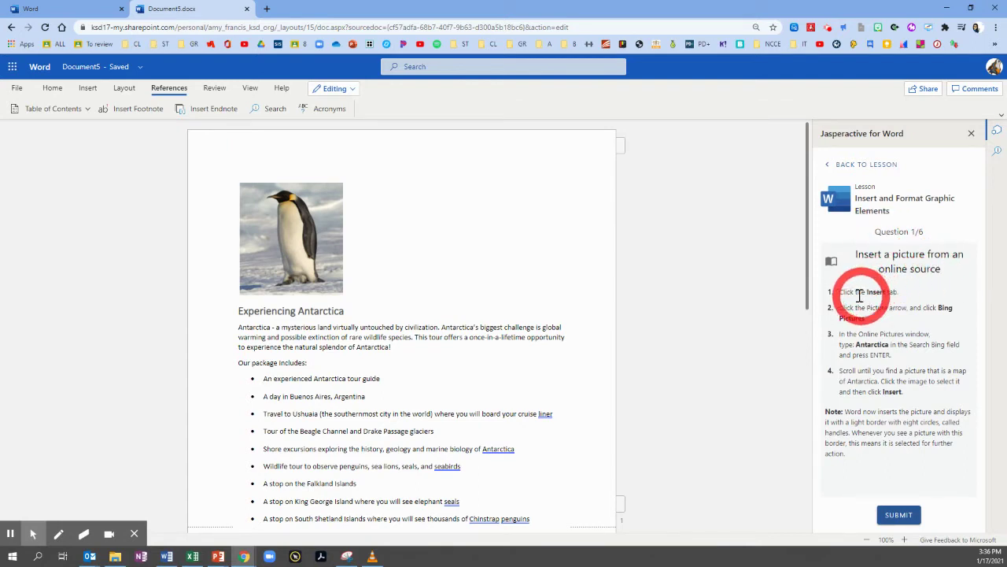
Search Bing's online pictures for Antarctica to add an image to the document
{"action": "left_click", "coordinate": [88, 91]}
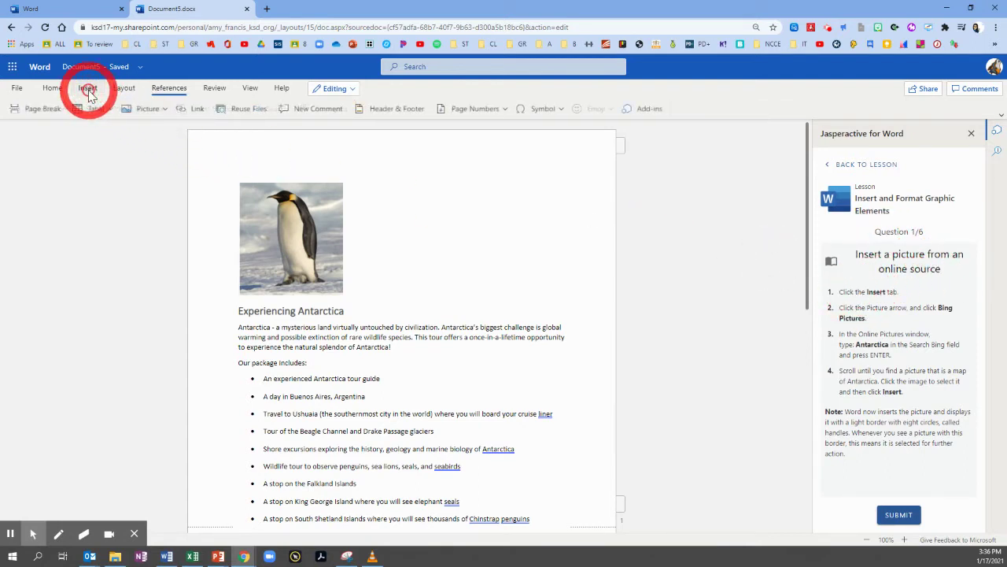
{"action": "left_click", "coordinate": [165, 110]}
{"action": "left_click", "coordinate": [149, 182]}
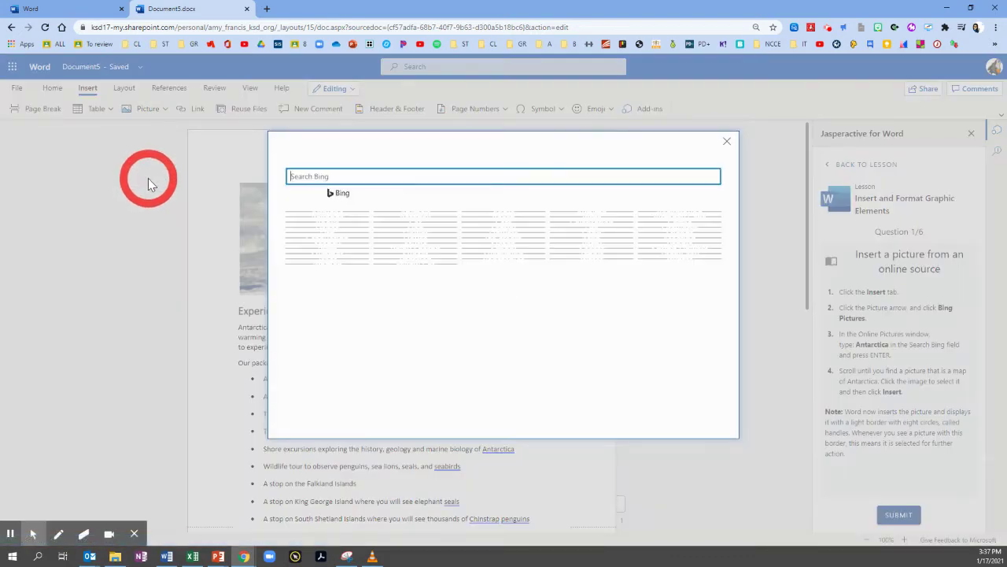
{"action": "left_click", "coordinate": [309, 178]}
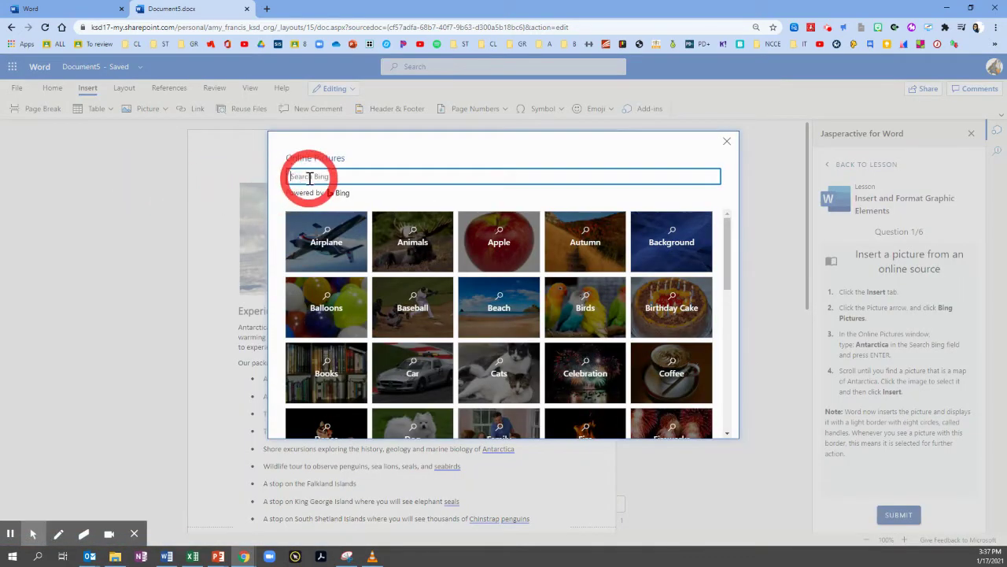
{"action": "left_click", "coordinate": [309, 177]}
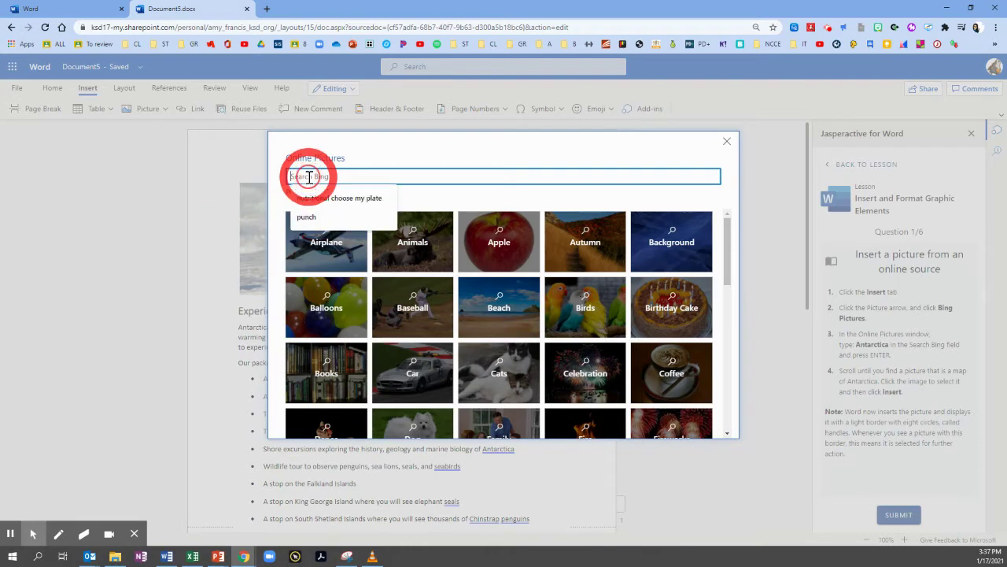
{"action": "type", "text": "Antarctica"}
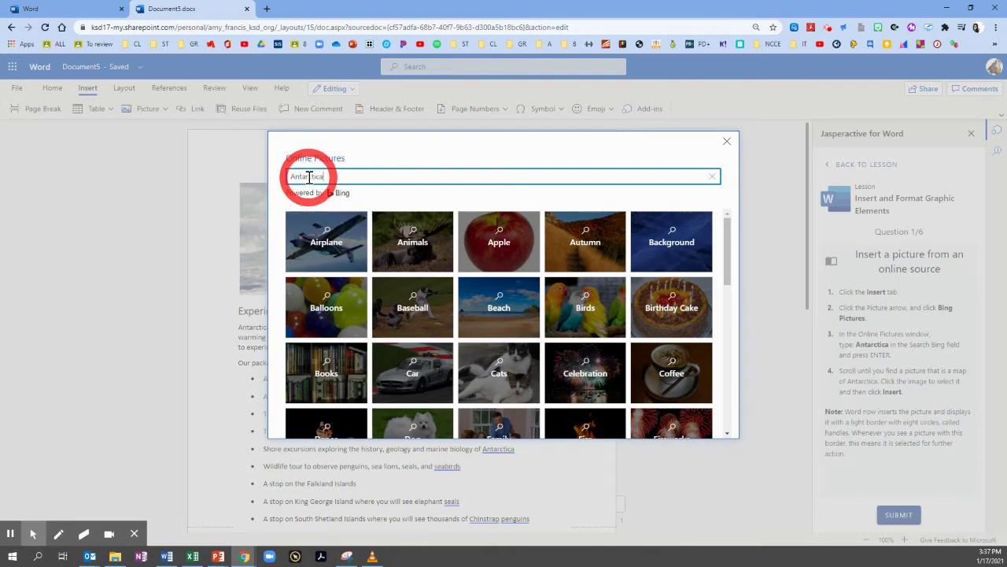
{"action": "key", "text": "Return"}
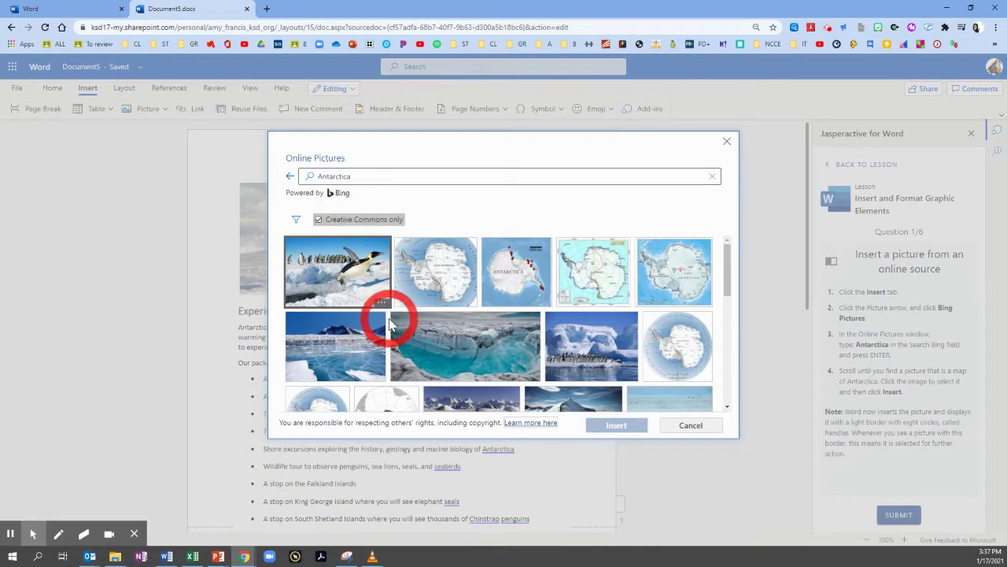
Insert the round Antarctica map from the second row of search results and submit question 1
{"action": "left_click", "coordinate": [680, 342]}
{"action": "left_click", "coordinate": [635, 404]}
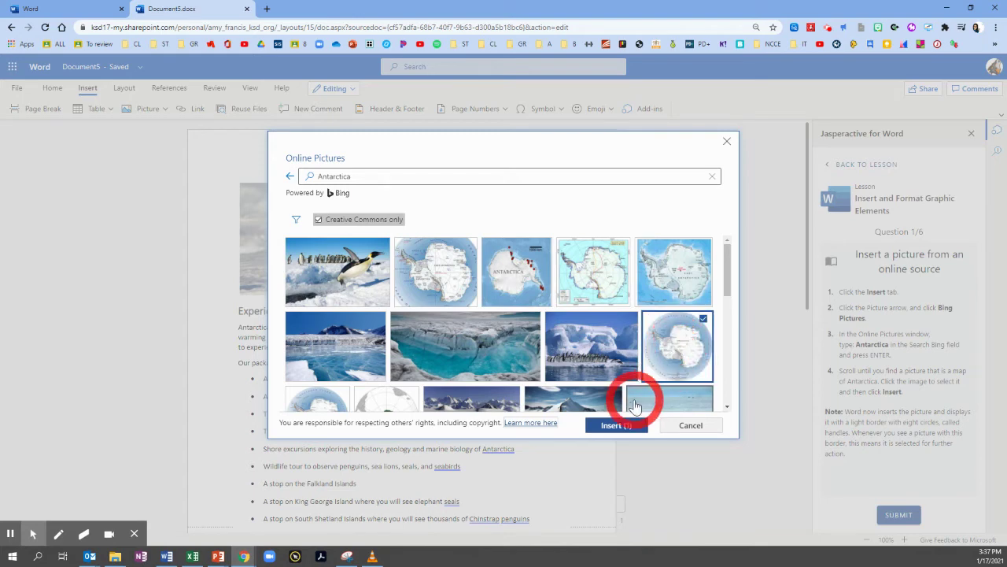
{"action": "left_click", "coordinate": [682, 358]}
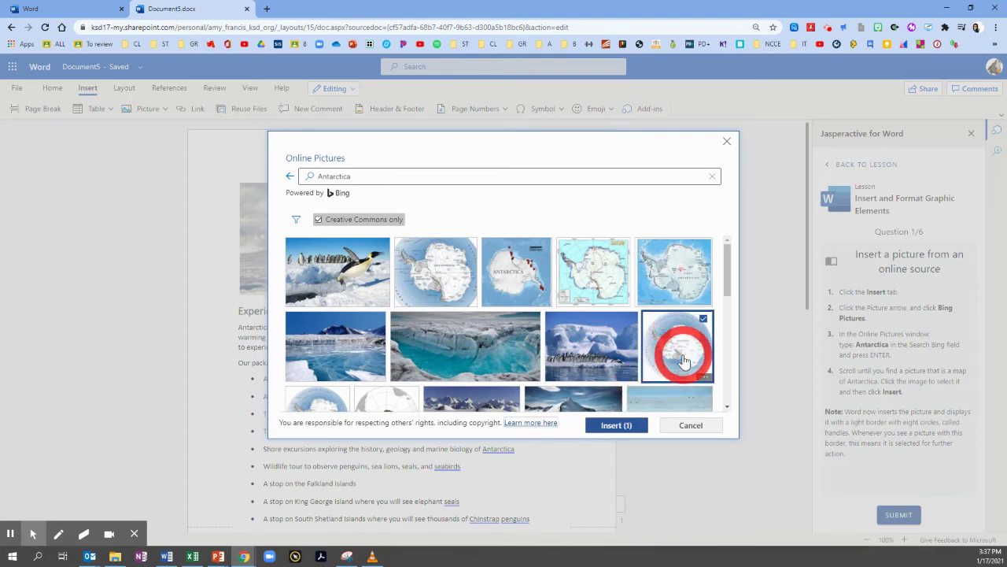
{"action": "left_click", "coordinate": [618, 431]}
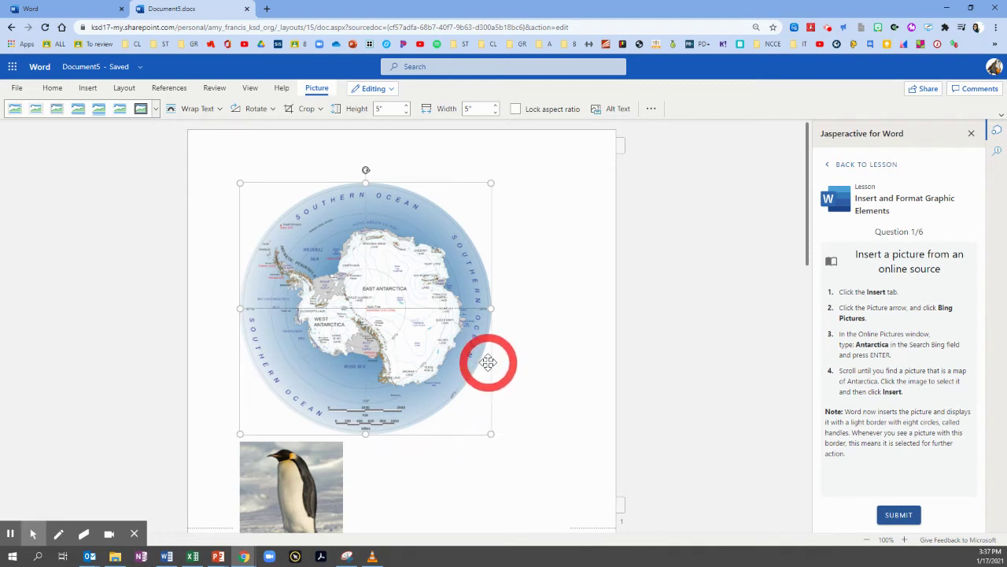
{"action": "left_click", "coordinate": [899, 517]}
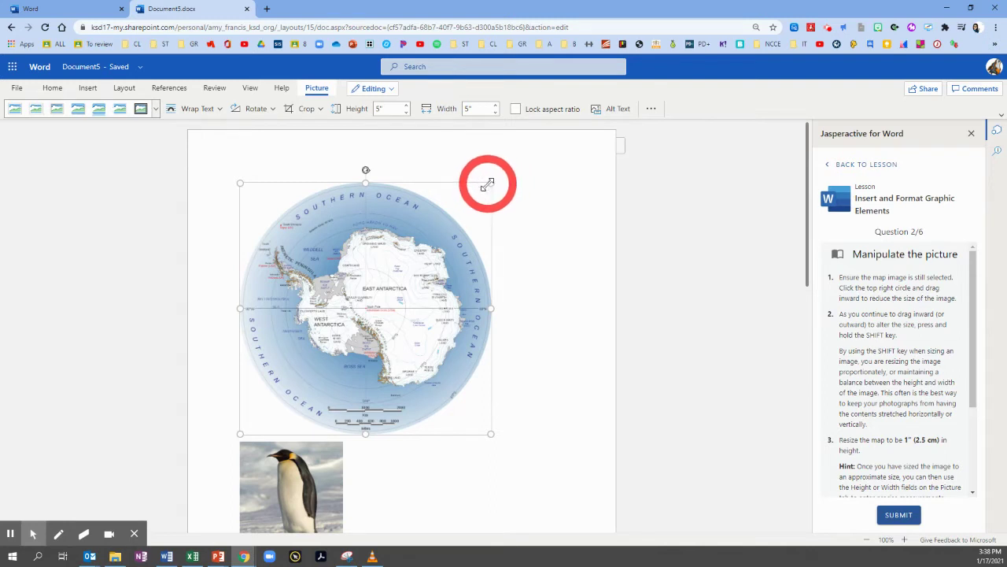
Shrink the map picture proportionally by its upper-right corner to about 2.25" high and wide
{"action": "left_click_drag", "start_coordinate": [489, 183], "coordinate": [251, 297]}
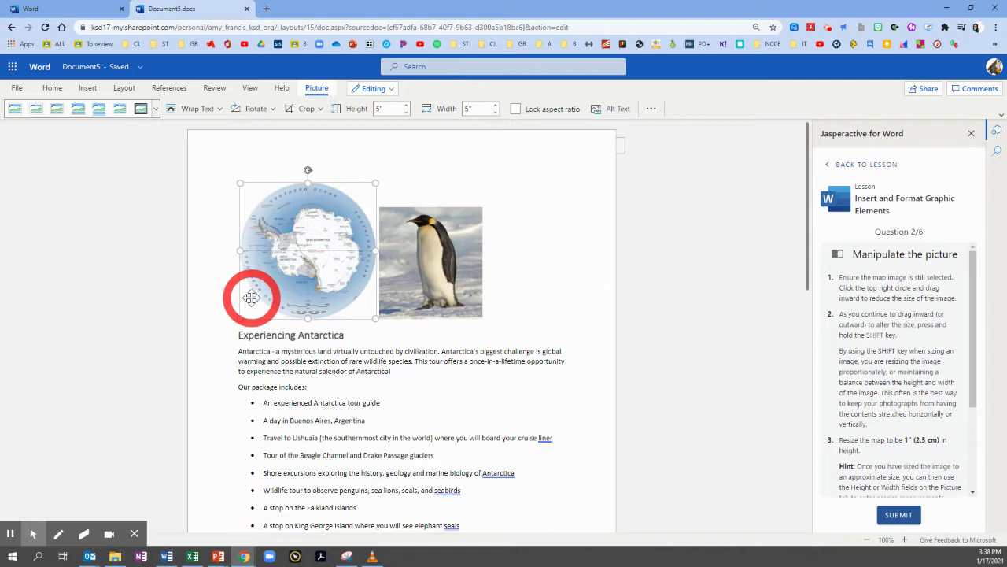
{"action": "left_click_drag", "start_coordinate": [251, 297], "coordinate": [254, 291]}
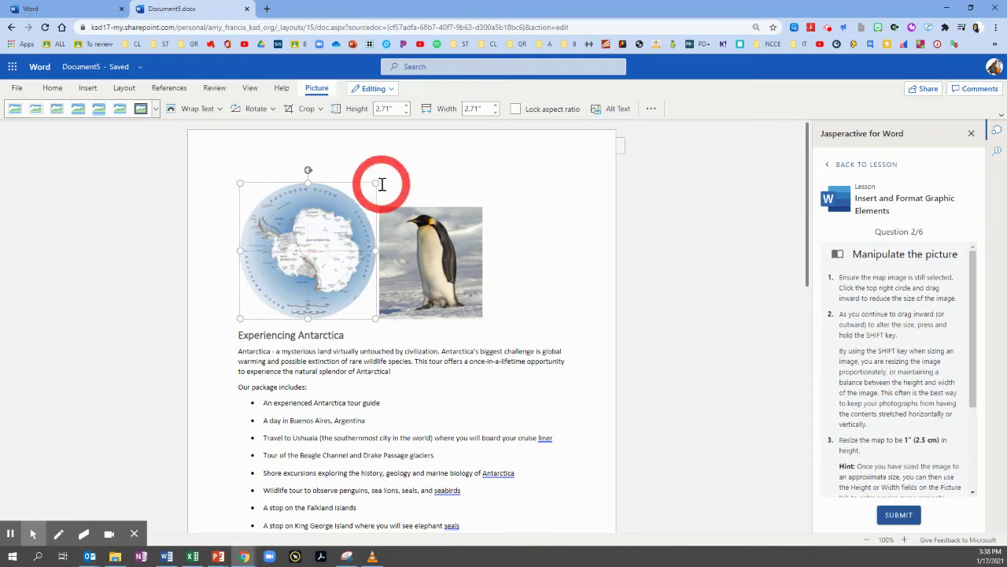
{"action": "left_click_drag", "start_coordinate": [376, 182], "coordinate": [350, 206]}
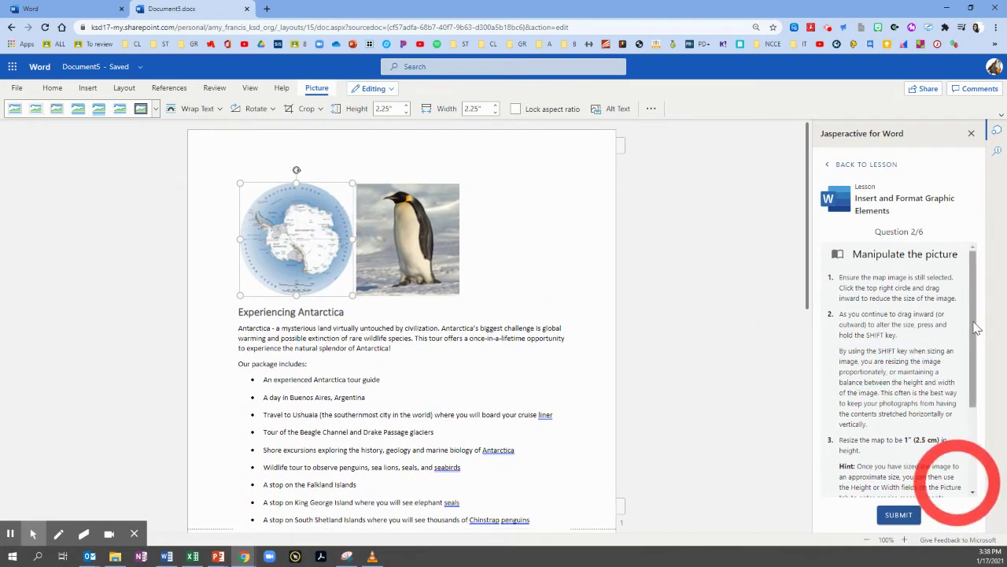
Try setting only the map picture's height to 1", and undo that change
{"action": "left_click_drag", "start_coordinate": [976, 329], "coordinate": [976, 409]}
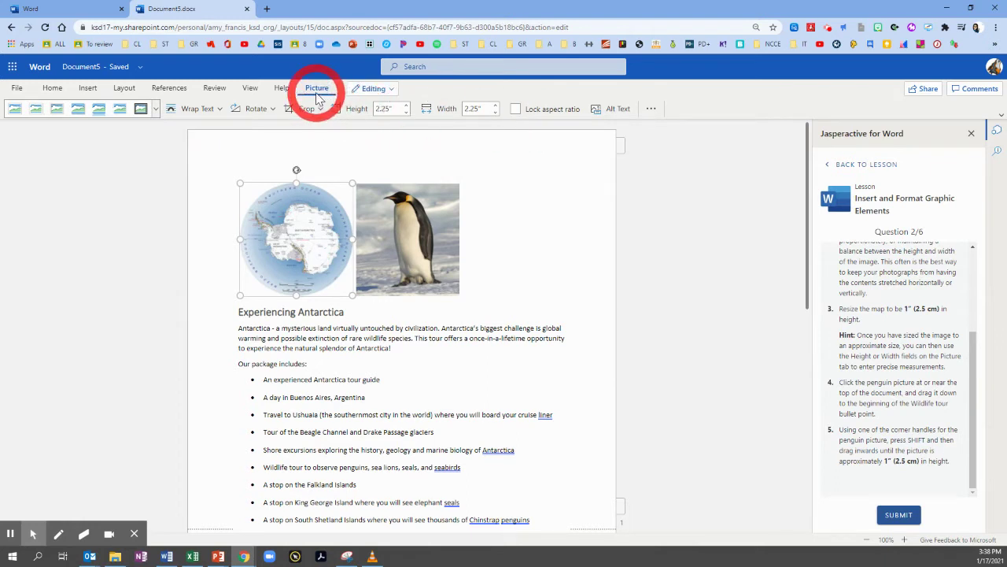
{"action": "left_click", "coordinate": [392, 108]}
{"action": "type", "text": "1"}
{"action": "key", "text": "Return"}
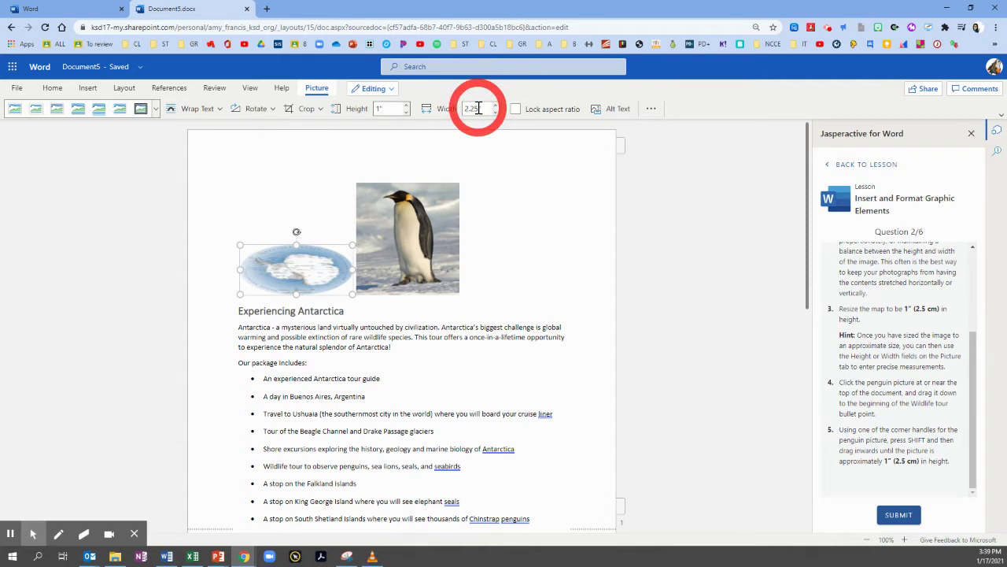
{"action": "scroll", "coordinate": [846, 368], "scroll_direction": "up", "scroll_amount": 1}
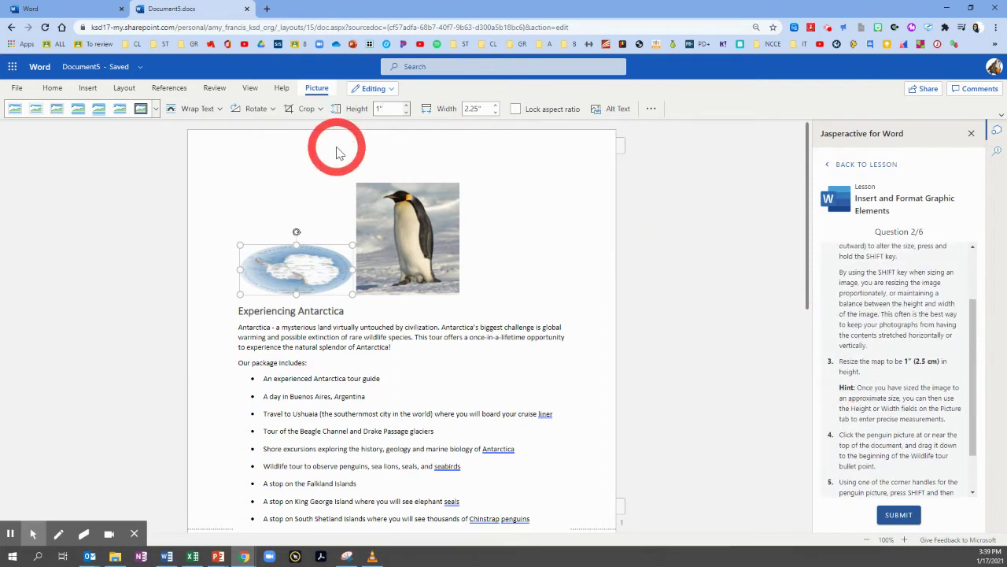
{"action": "key", "text": "ctrl+z"}
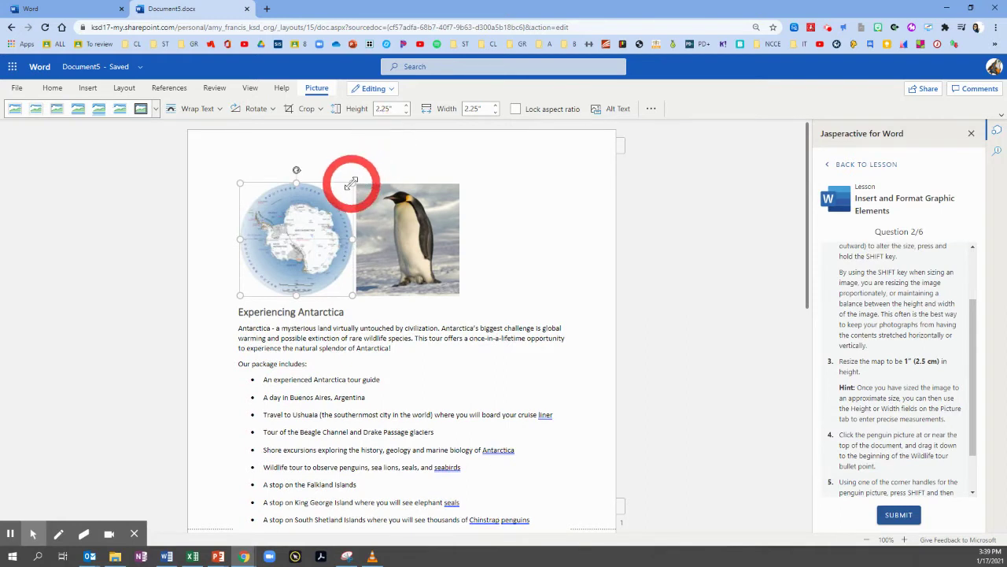
Shrink the map picture proportionally by its upper-right corner to about 1.02" high and wide
{"action": "left_click_drag", "start_coordinate": [351, 183], "coordinate": [318, 218]}
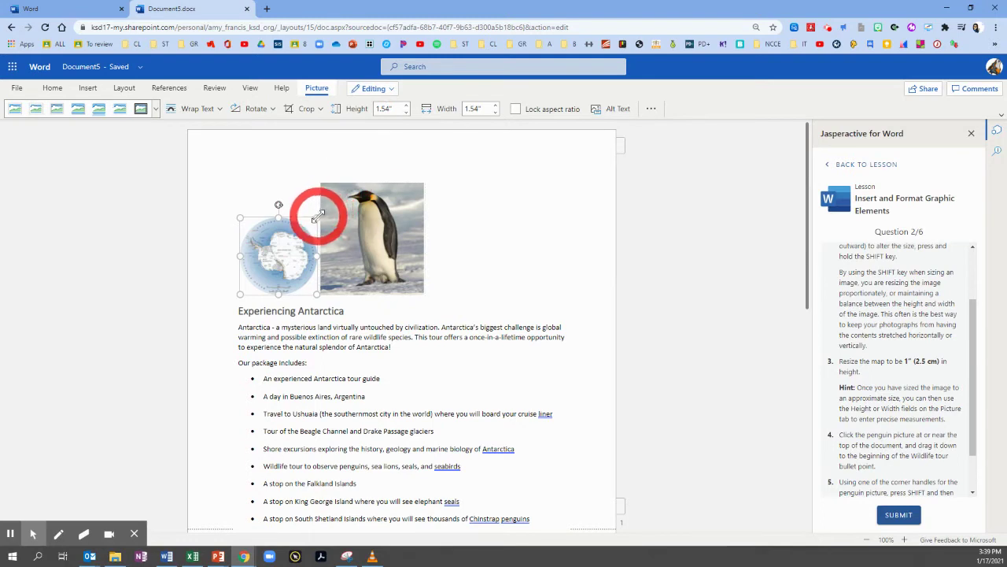
{"action": "left_click_drag", "start_coordinate": [318, 218], "coordinate": [291, 246]}
{"action": "left_click_drag", "start_coordinate": [291, 244], "coordinate": [292, 243]}
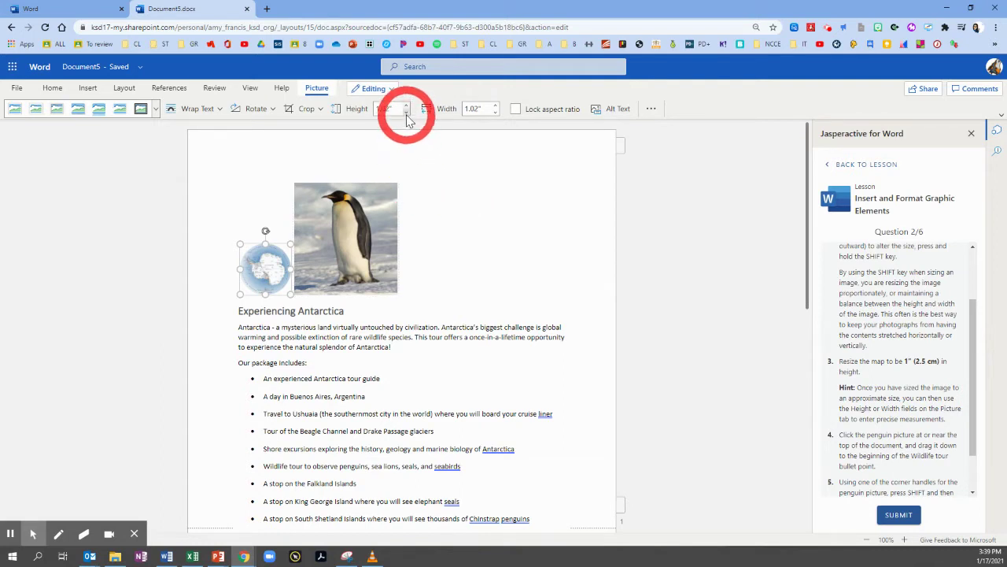
Move the penguin picture to the beginning of the "Wildlife tour" bullet point
{"action": "scroll", "coordinate": [906, 391], "scroll_direction": "down", "scroll_amount": 1}
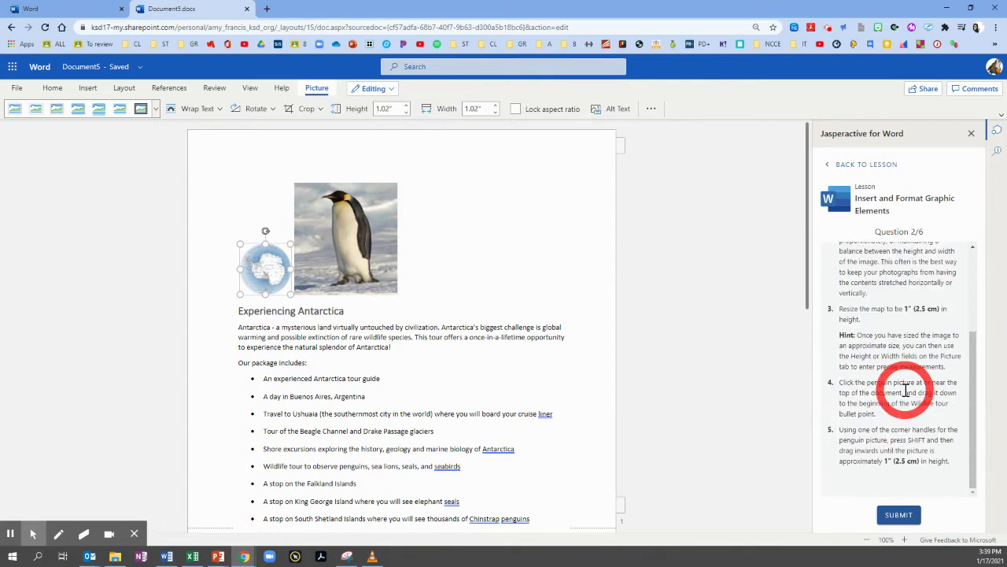
{"action": "left_click", "coordinate": [372, 251]}
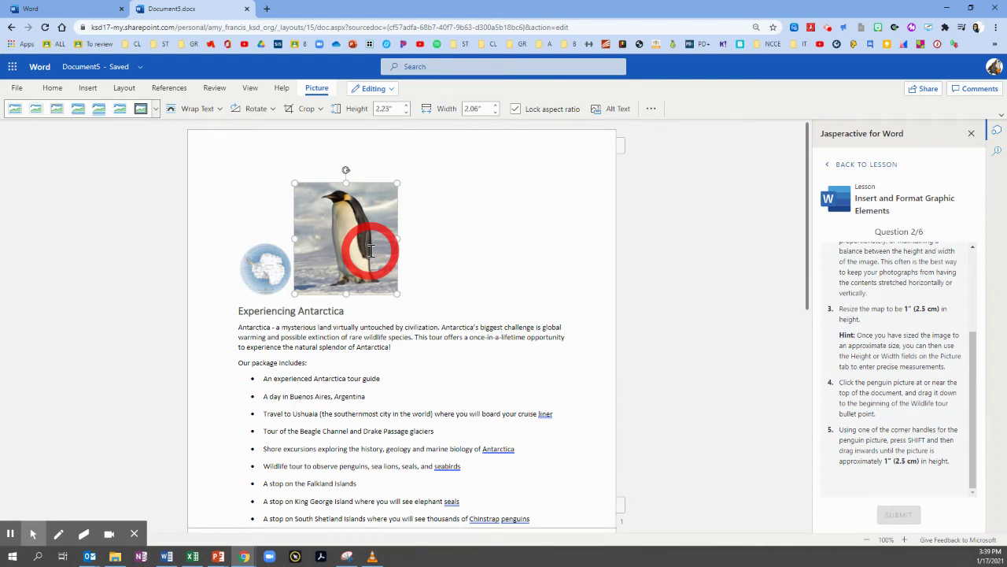
{"action": "left_click_drag", "start_coordinate": [372, 252], "coordinate": [260, 310]}
{"action": "scroll", "coordinate": [401, 288], "scroll_direction": "down", "scroll_amount": 2}
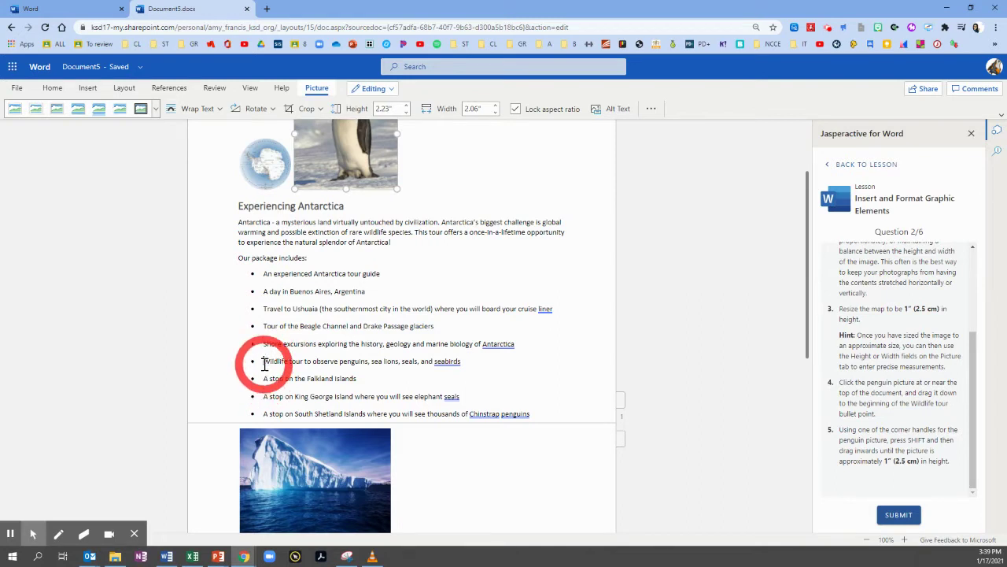
{"action": "left_click_drag", "start_coordinate": [265, 362], "coordinate": [266, 361]}
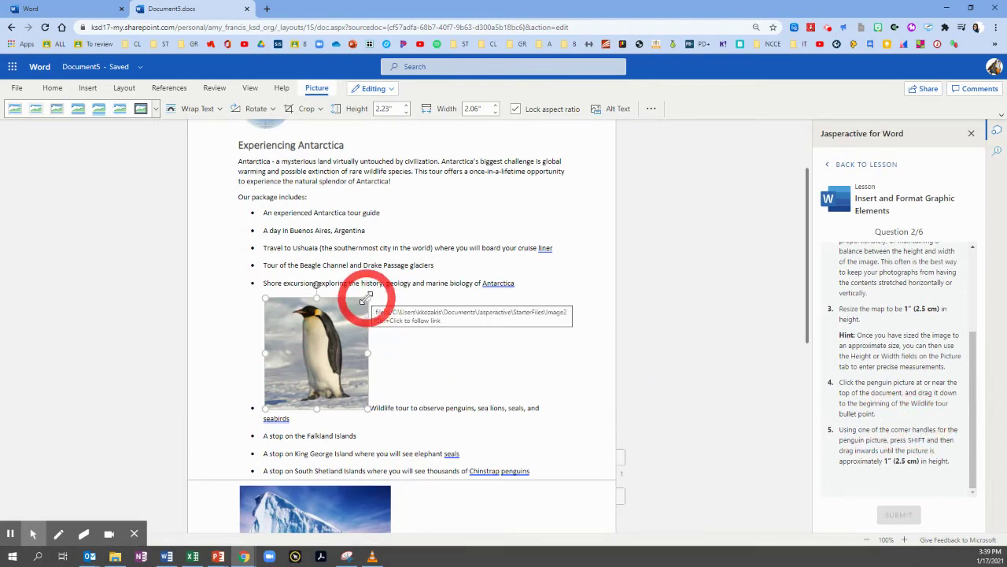
Resize the penguin picture proportionally to about 1" high and submit question 2
{"action": "left_click_drag", "start_coordinate": [367, 297], "coordinate": [312, 295]}
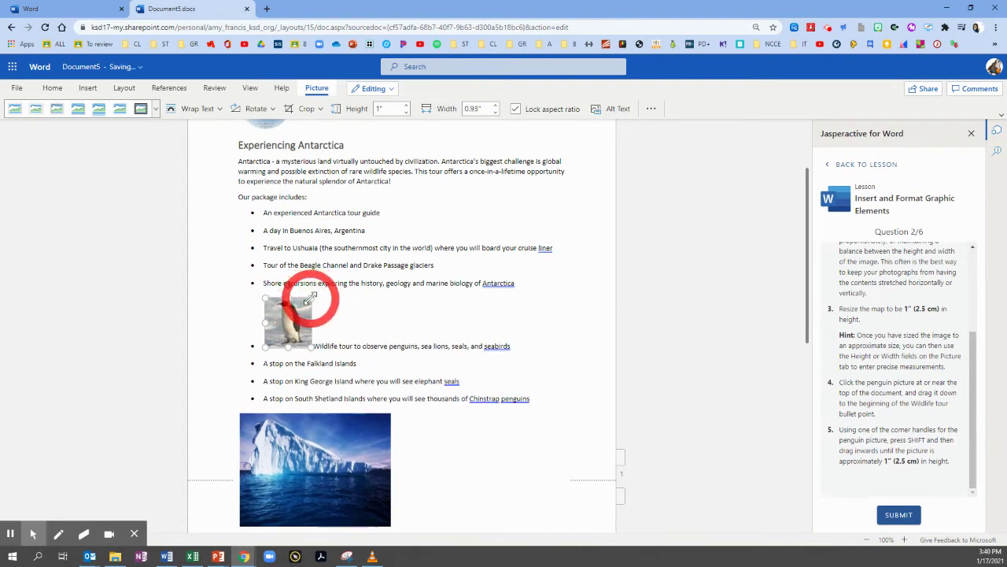
{"action": "left_click", "coordinate": [392, 112]}
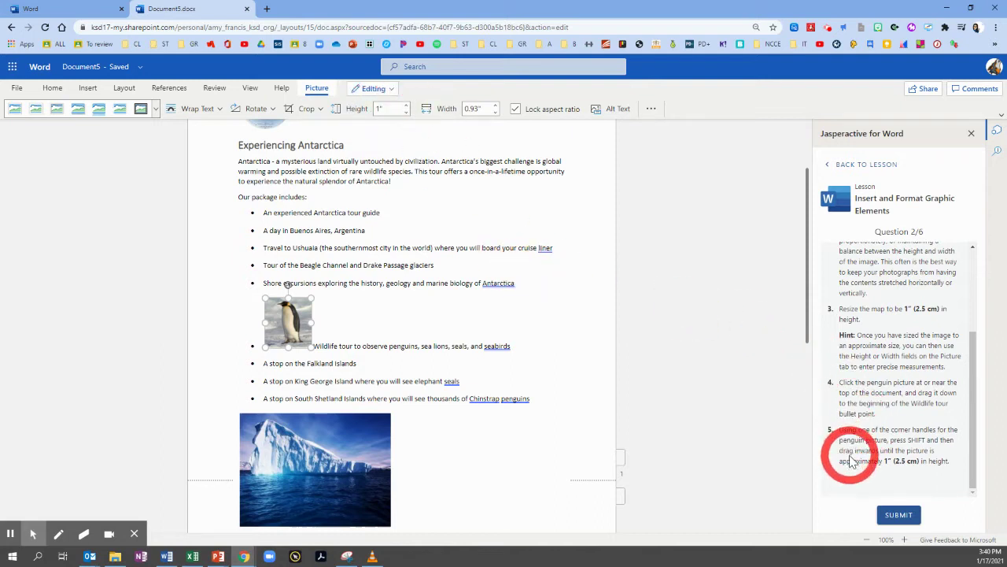
{"action": "left_click", "coordinate": [897, 510]}
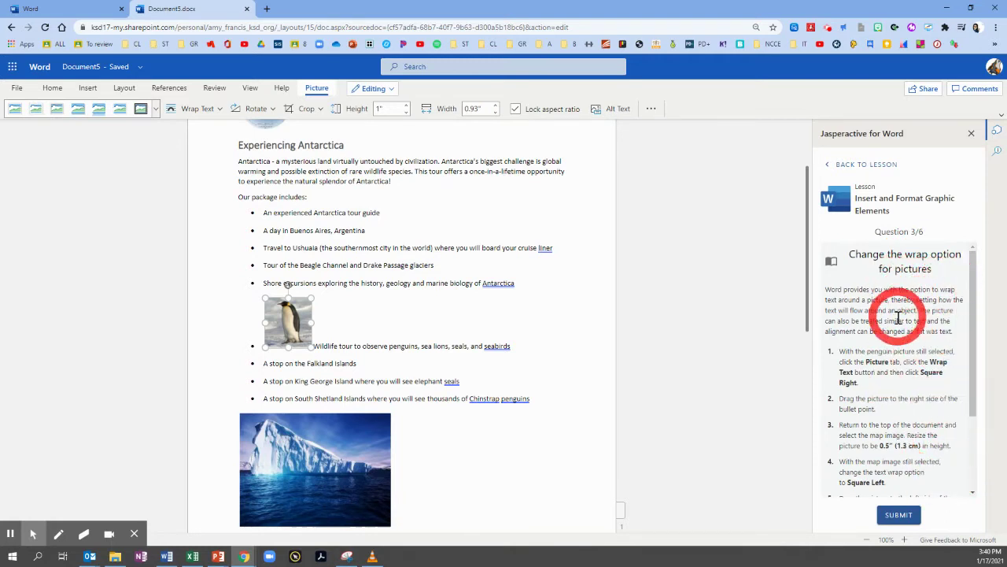
Set the penguin picture's text wrapping to Square Right
{"action": "scroll", "coordinate": [893, 327], "scroll_direction": "down", "scroll_amount": 2}
{"action": "scroll", "coordinate": [890, 338], "scroll_direction": "up", "scroll_amount": 2}
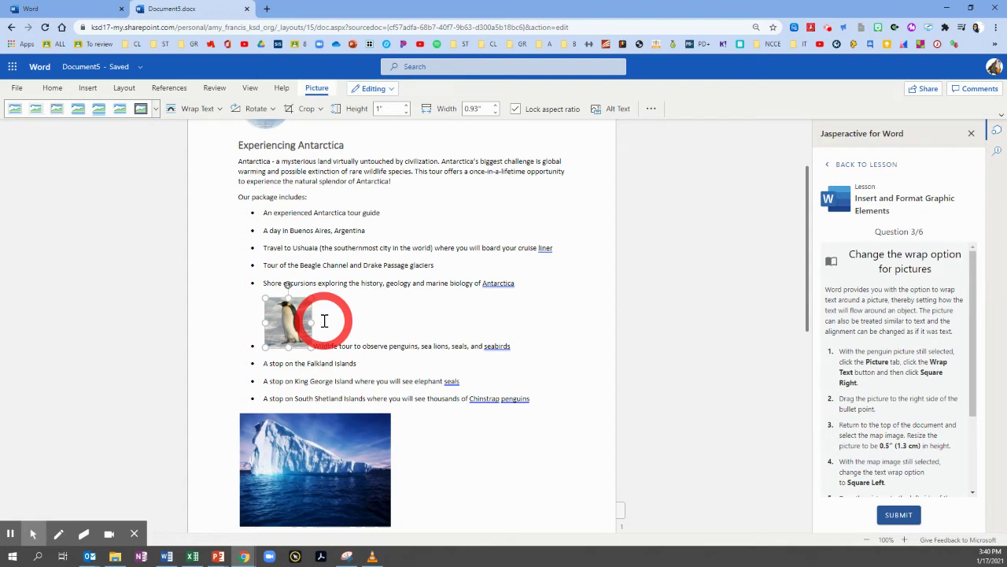
{"action": "scroll", "coordinate": [897, 389], "scroll_direction": "down", "scroll_amount": 1}
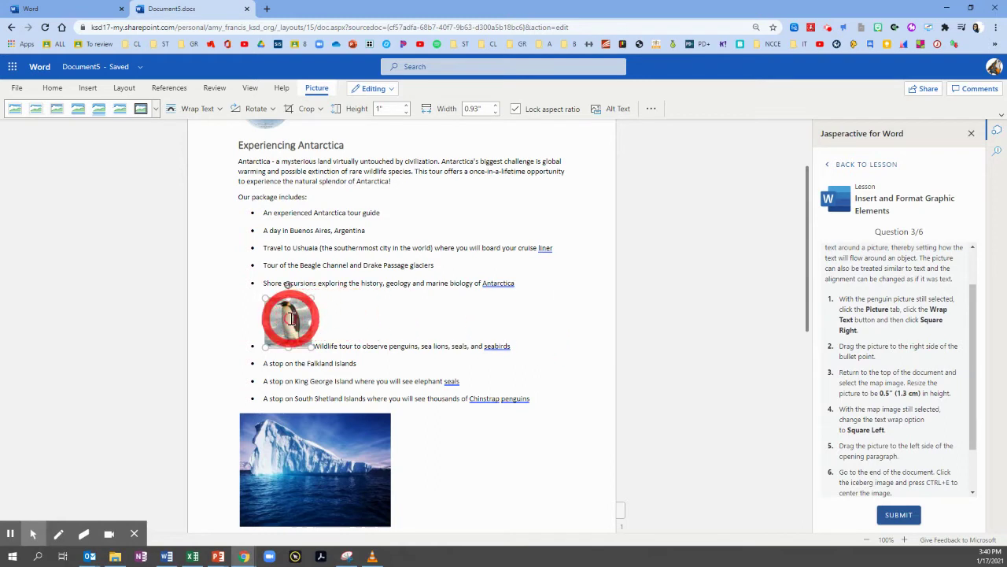
{"action": "left_click", "coordinate": [319, 90]}
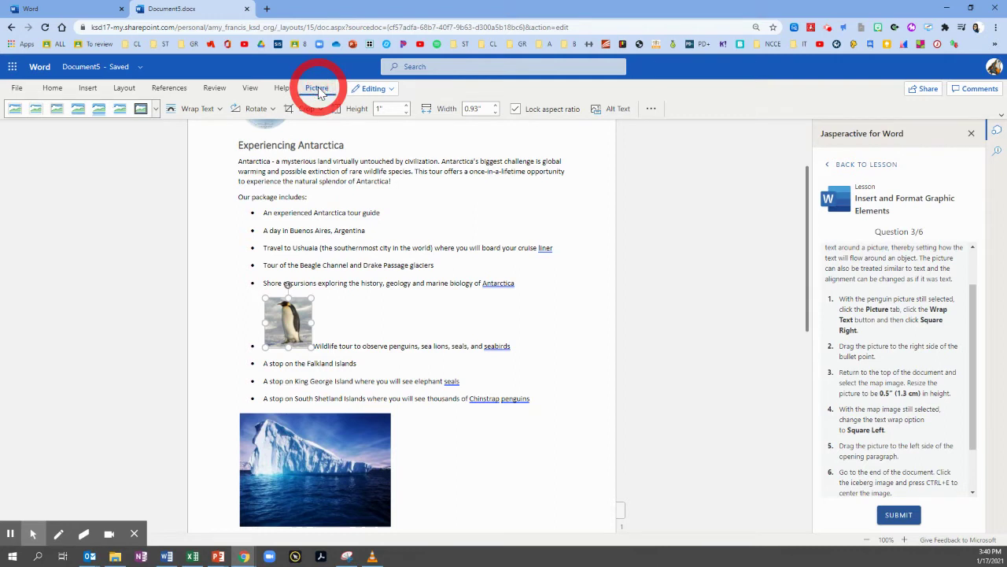
{"action": "left_click", "coordinate": [217, 111]}
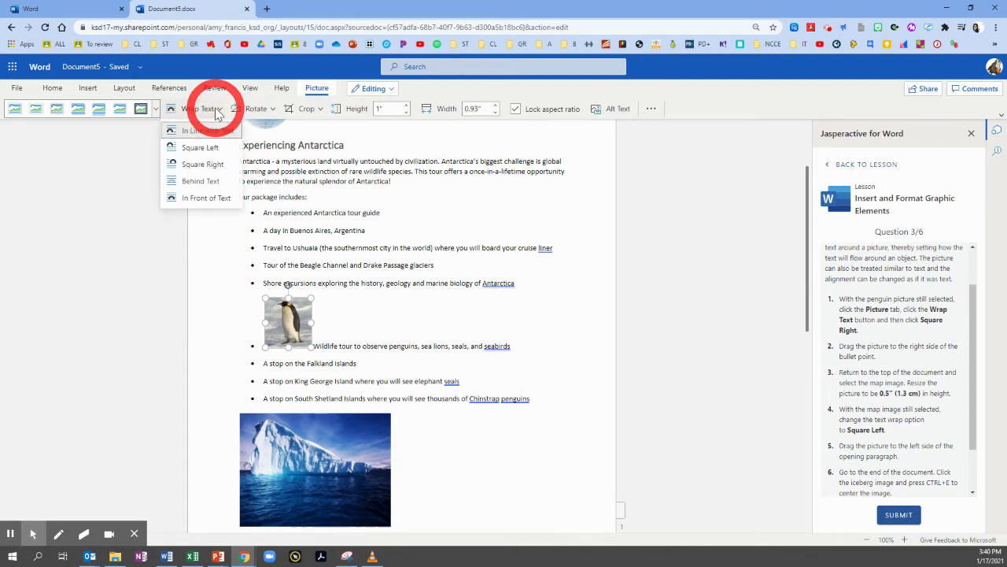
{"action": "left_click", "coordinate": [203, 165]}
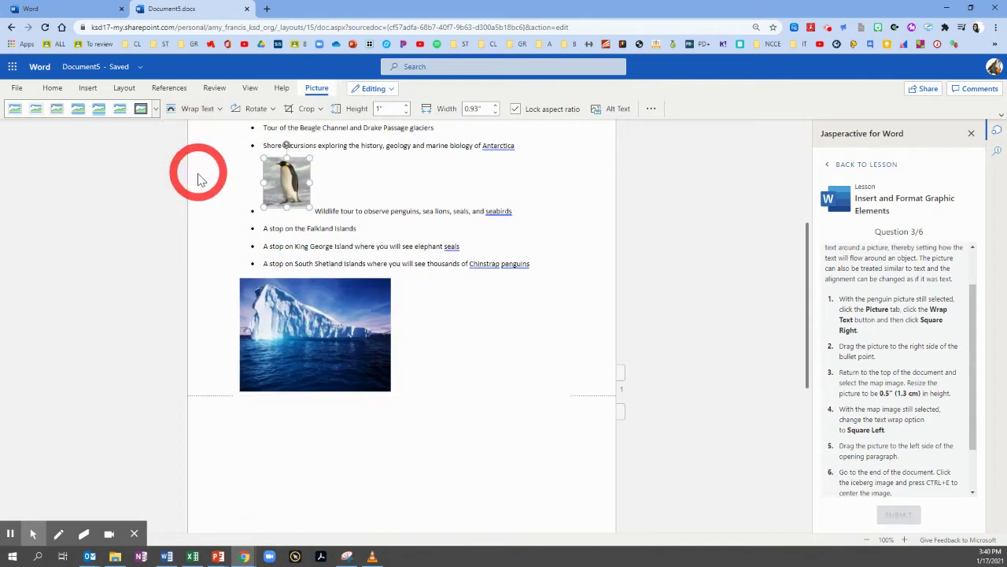
{"action": "scroll", "coordinate": [225, 254], "scroll_direction": "up", "scroll_amount": 3}
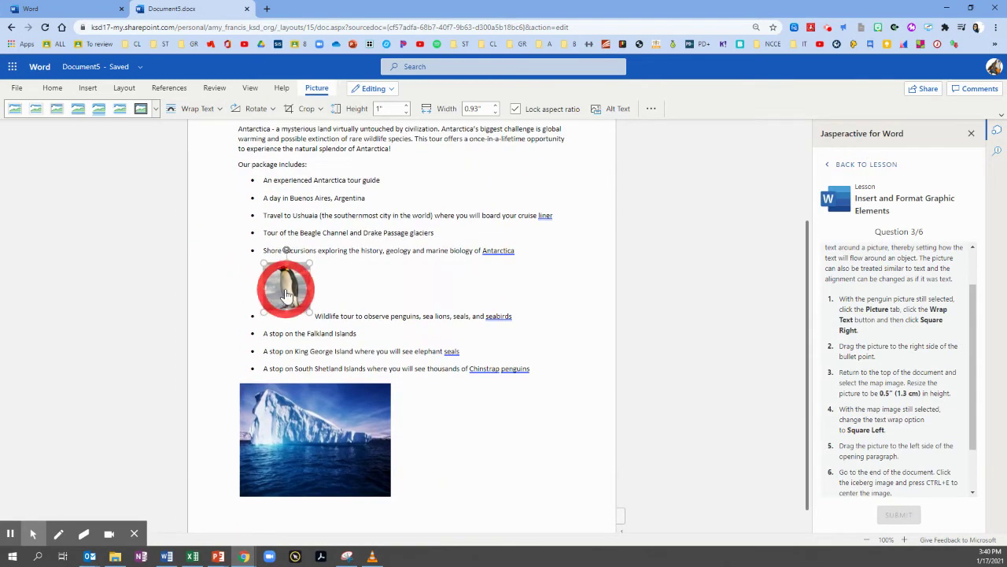
Move the penguin picture to the end of the "Wildlife tour" bullet point
{"action": "left_click_drag", "start_coordinate": [287, 292], "coordinate": [529, 313]}
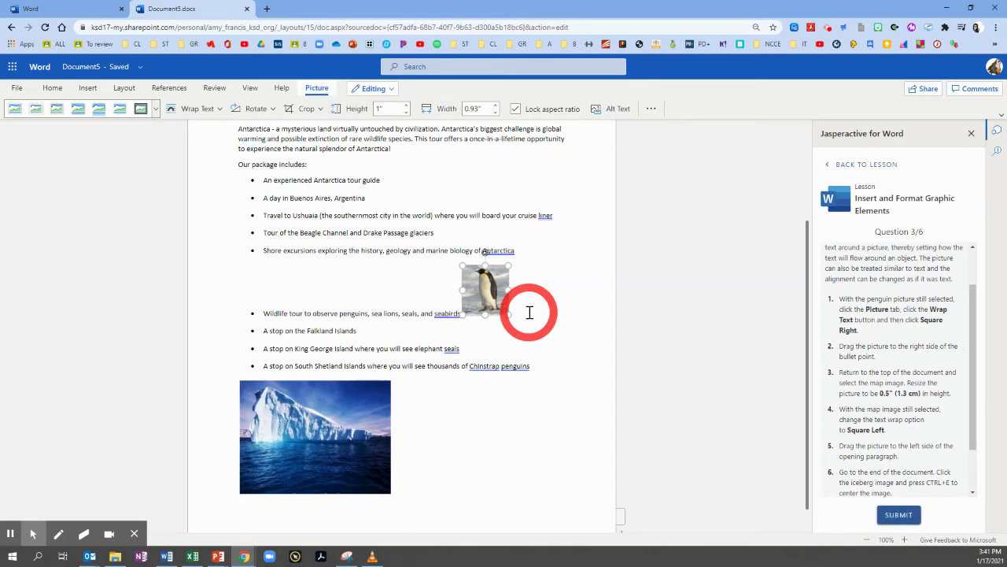
{"action": "scroll", "coordinate": [872, 378], "scroll_direction": "down", "scroll_amount": 1}
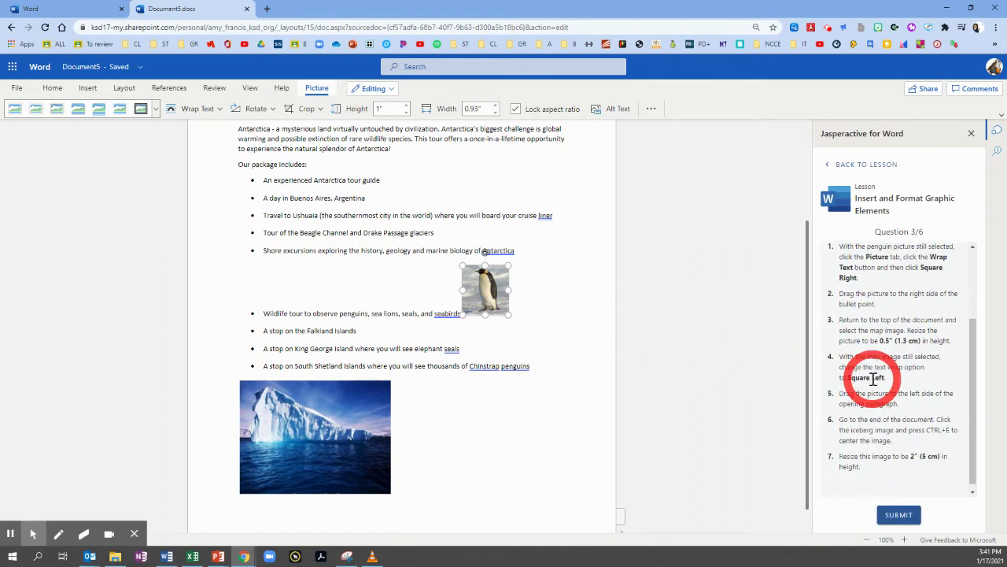
Shrink the map picture at the top of the document proportionally to about 0.51" high and wide
{"action": "scroll", "coordinate": [333, 299], "scroll_direction": "up", "scroll_amount": 3}
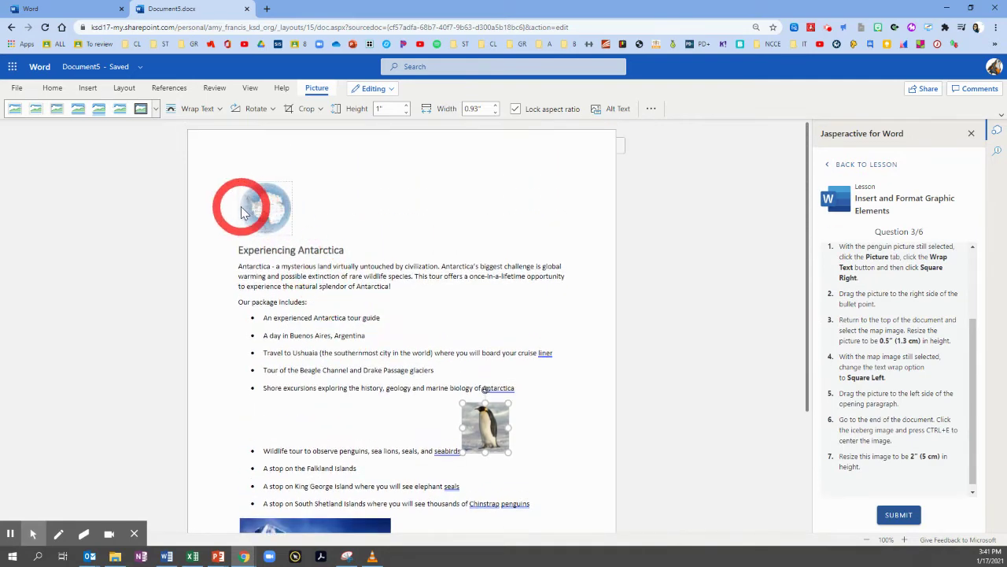
{"action": "left_click", "coordinate": [257, 213]}
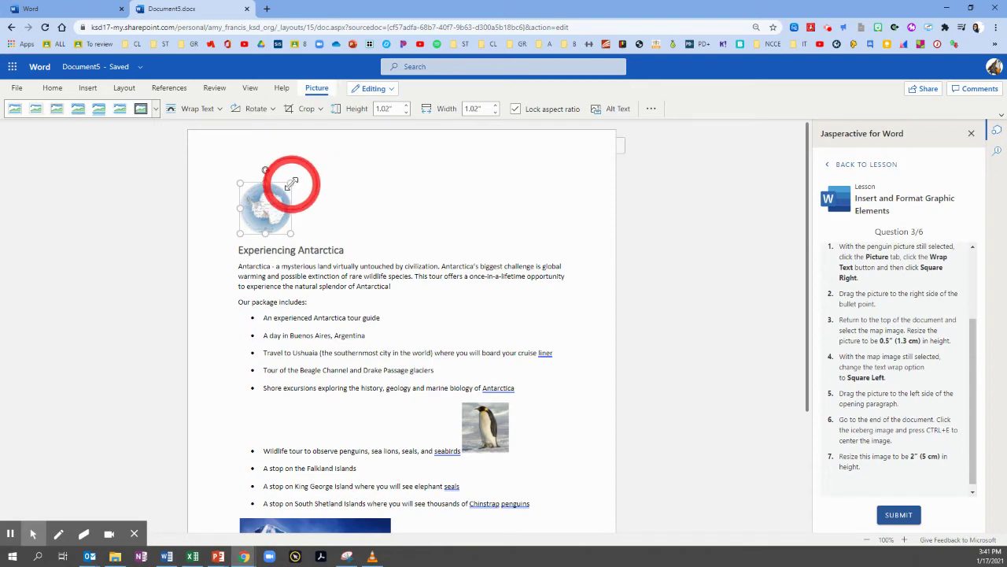
{"action": "mouse_move", "coordinate": [292, 184]}
{"action": "left_mouse_down"}
{"action": "mouse_move", "coordinate": [260, 195]}
{"action": "mouse_move", "coordinate": [272, 186]}
{"action": "left_mouse_up"}
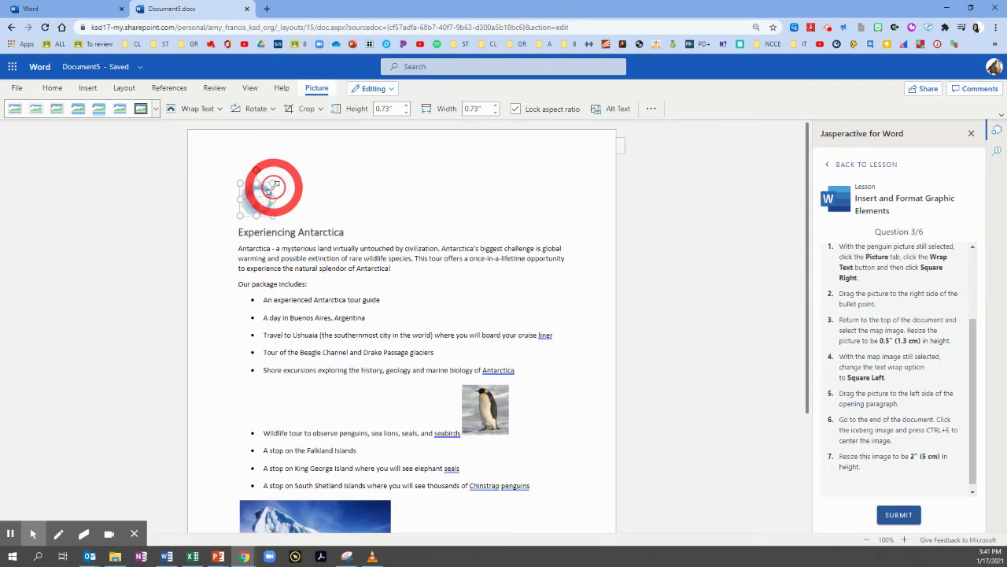
{"action": "left_click", "coordinate": [406, 112]}
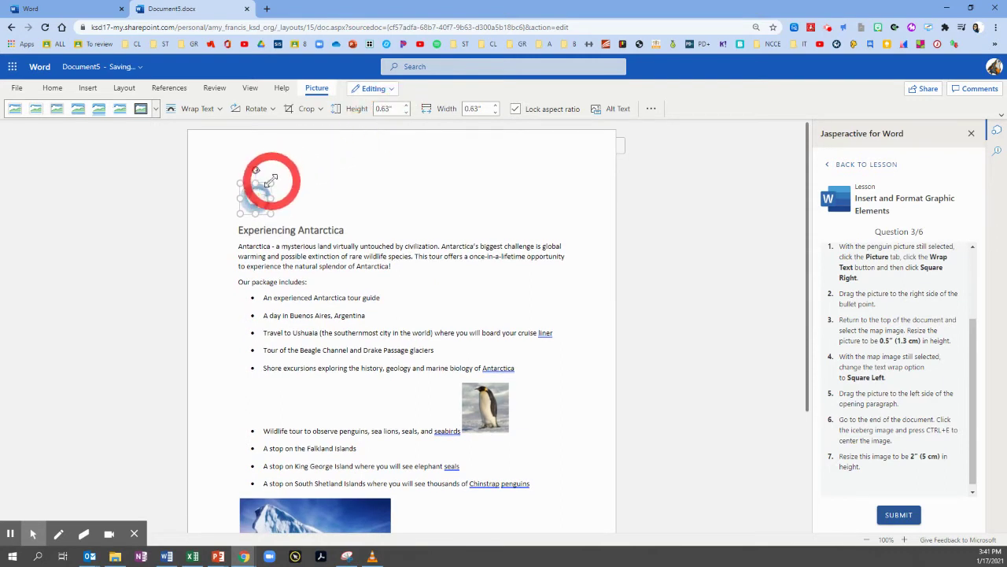
{"action": "left_click_drag", "start_coordinate": [271, 180], "coordinate": [263, 187]}
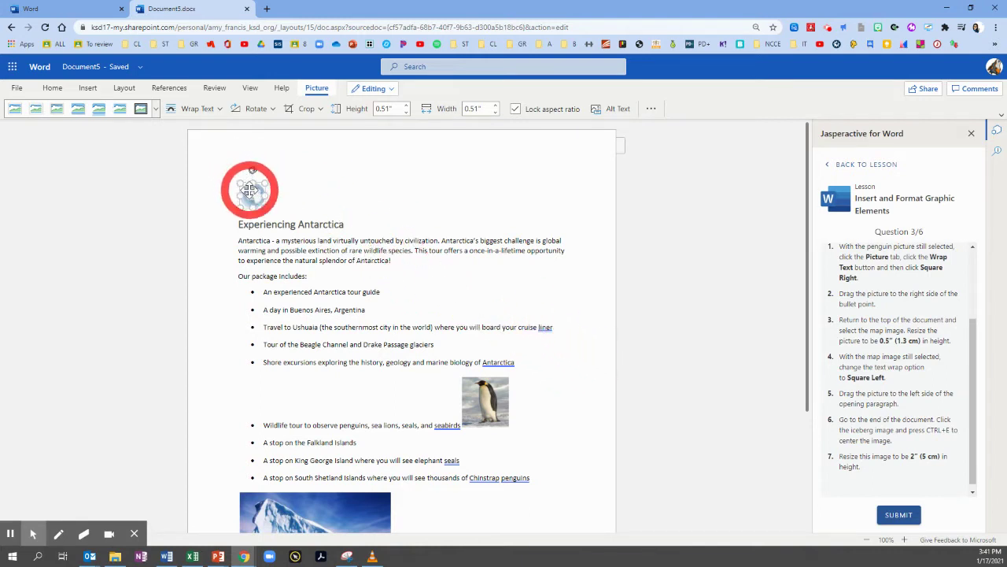
Set the map picture's text wrapping to Square Left and move it to the start of the opening paragraph
{"action": "left_click", "coordinate": [206, 109]}
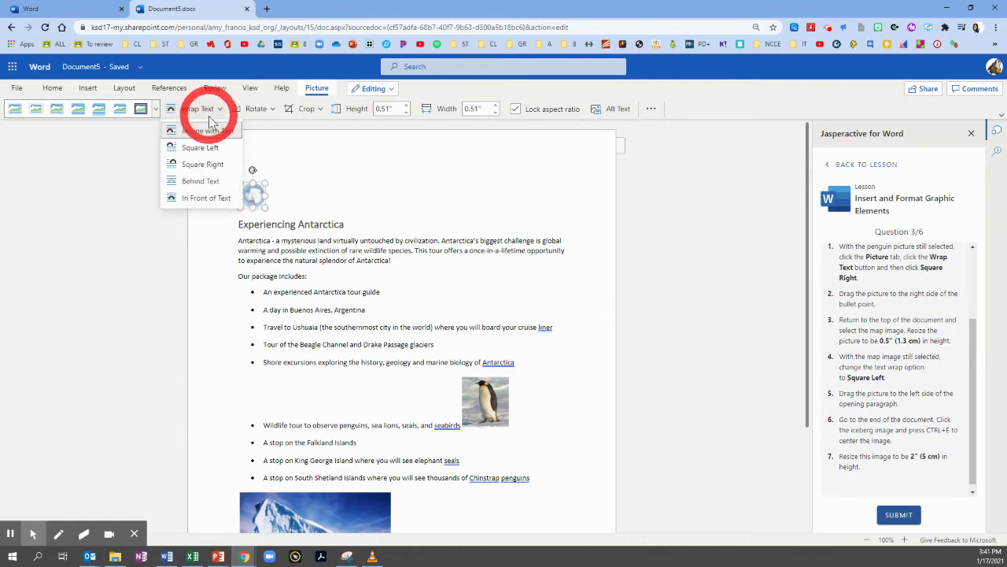
{"action": "left_click", "coordinate": [201, 148]}
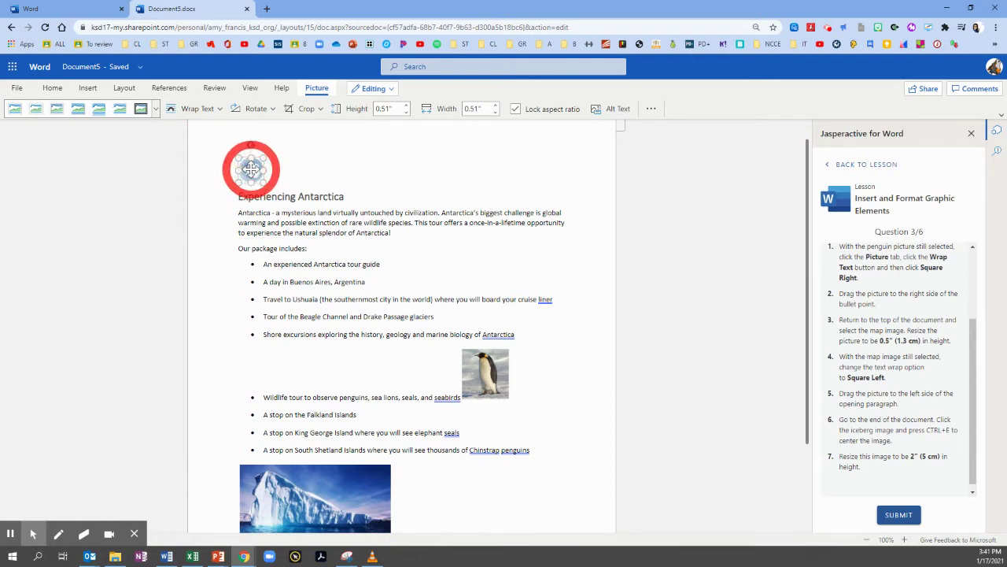
{"action": "left_click_drag", "start_coordinate": [251, 169], "coordinate": [233, 217]}
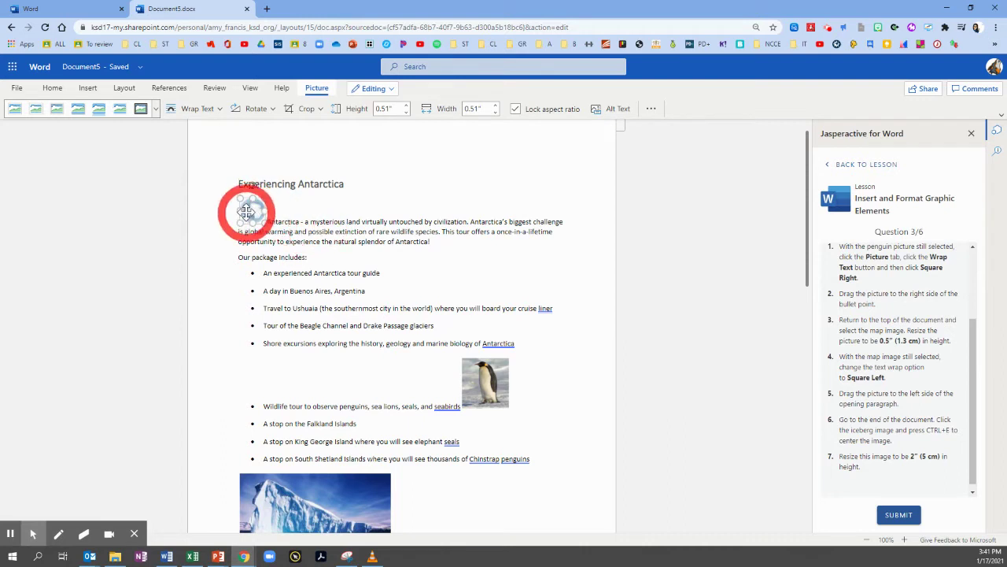
{"action": "mouse_move", "coordinate": [243, 209]}
{"action": "left_mouse_down"}
{"action": "mouse_move", "coordinate": [238, 236]}
{"action": "mouse_move", "coordinate": [239, 223]}
{"action": "left_mouse_up"}
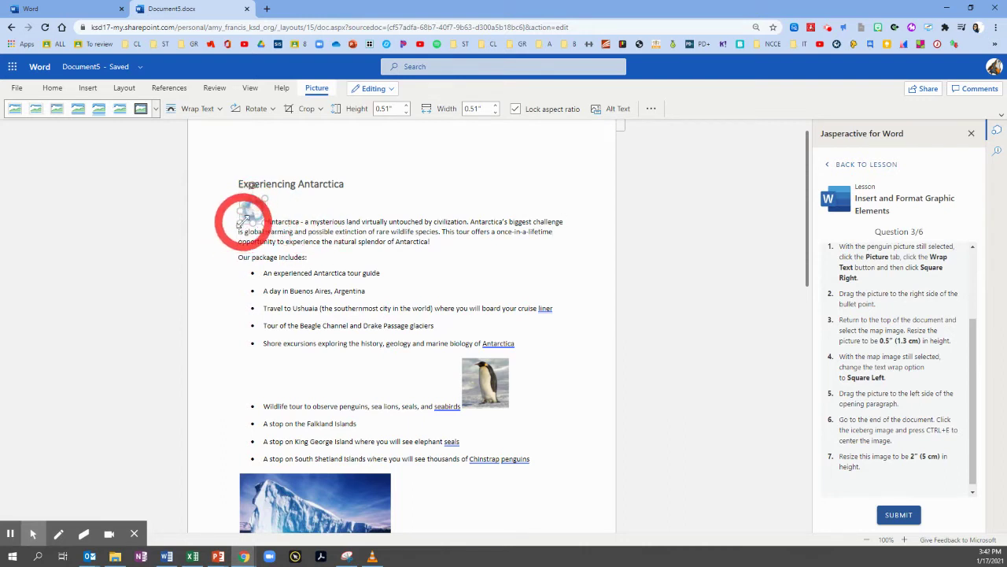
{"action": "left_click_drag", "start_coordinate": [240, 222], "coordinate": [236, 232]}
Center the iceberg picture at the end of the document
{"action": "scroll", "coordinate": [265, 281], "scroll_direction": "down", "scroll_amount": 5}
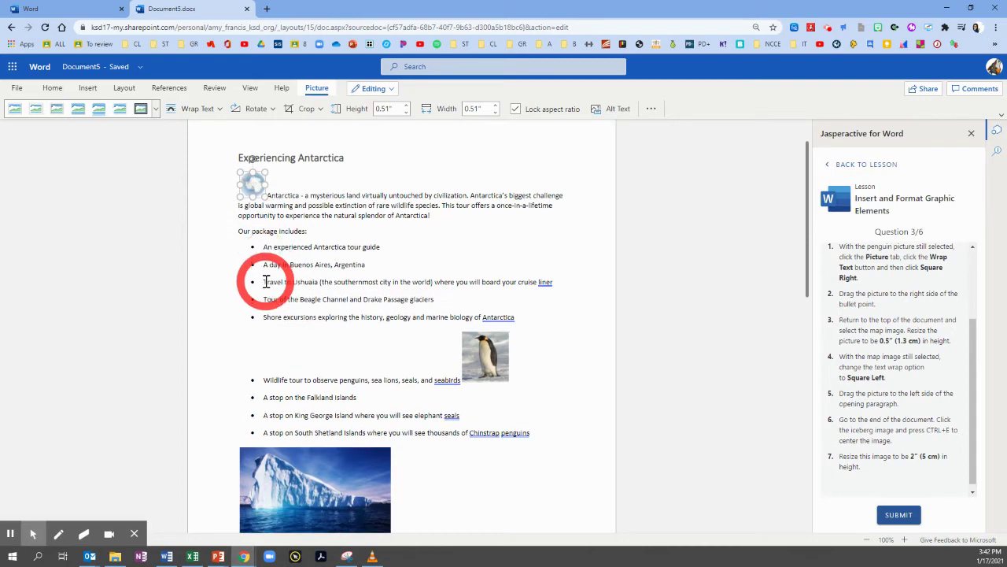
{"action": "scroll", "coordinate": [263, 277], "scroll_direction": "down", "scroll_amount": 3}
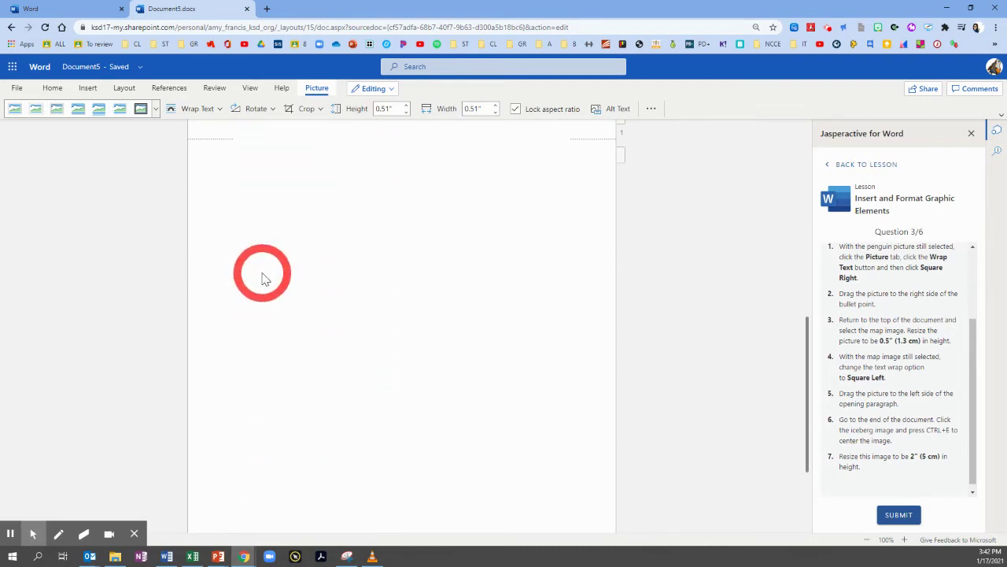
{"action": "scroll", "coordinate": [261, 268], "scroll_direction": "up", "scroll_amount": 4}
{"action": "left_click", "coordinate": [295, 268]}
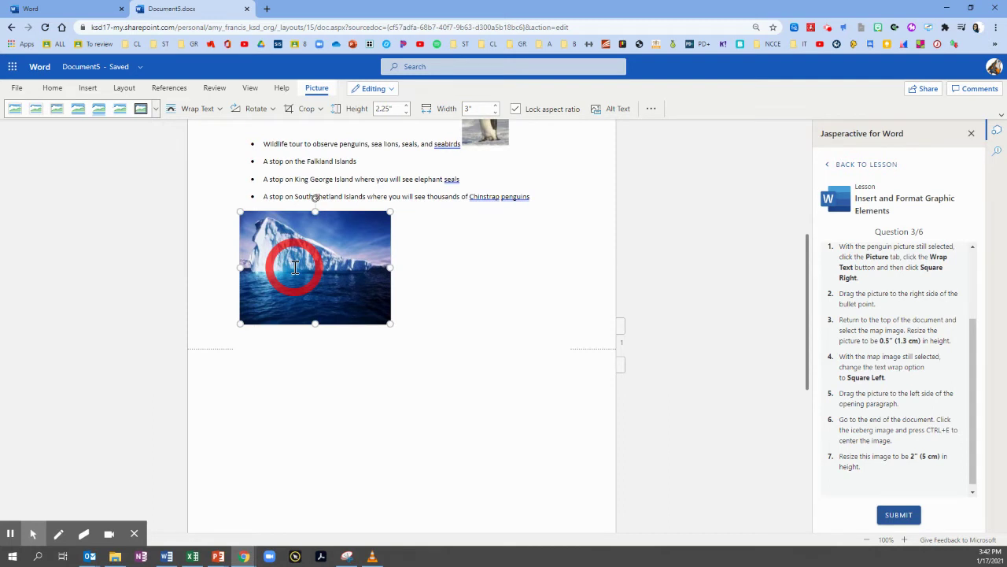
{"action": "key", "text": "ctrl+e"}
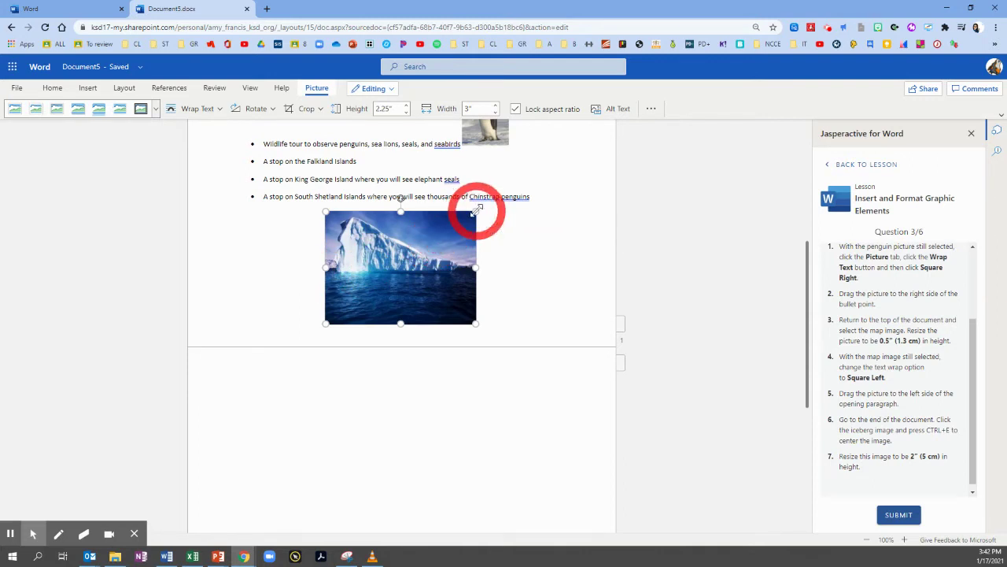
Resize the iceberg picture proportionally to about 2.03" high and submit question 3
{"action": "left_click_drag", "start_coordinate": [477, 210], "coordinate": [456, 232]}
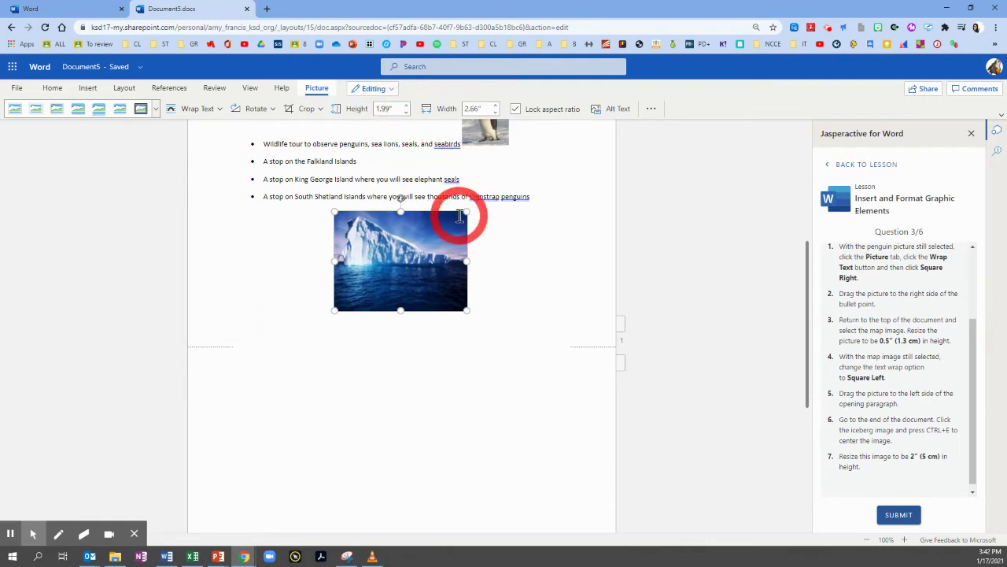
{"action": "left_click_drag", "start_coordinate": [470, 210], "coordinate": [473, 208]}
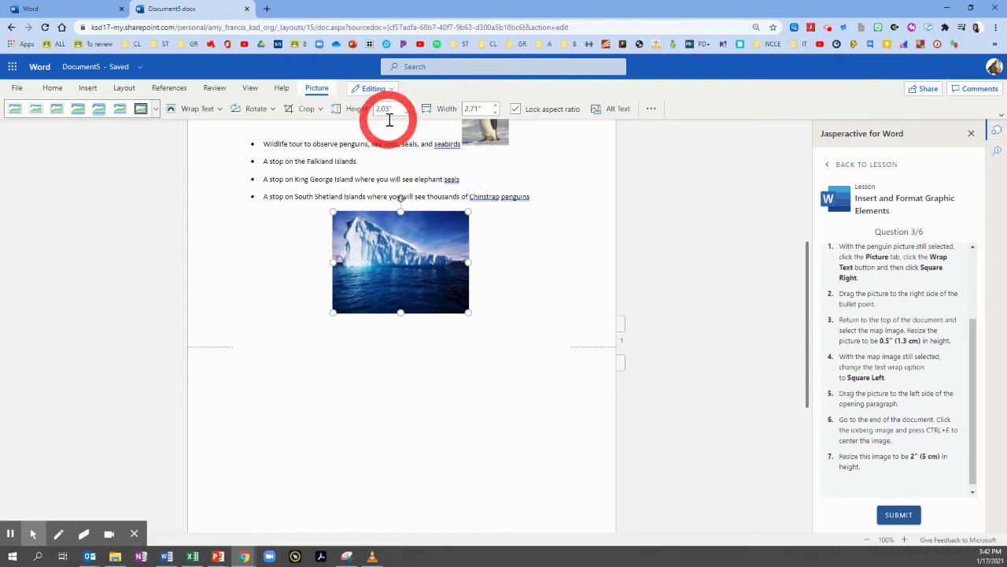
{"action": "left_click", "coordinate": [898, 515]}
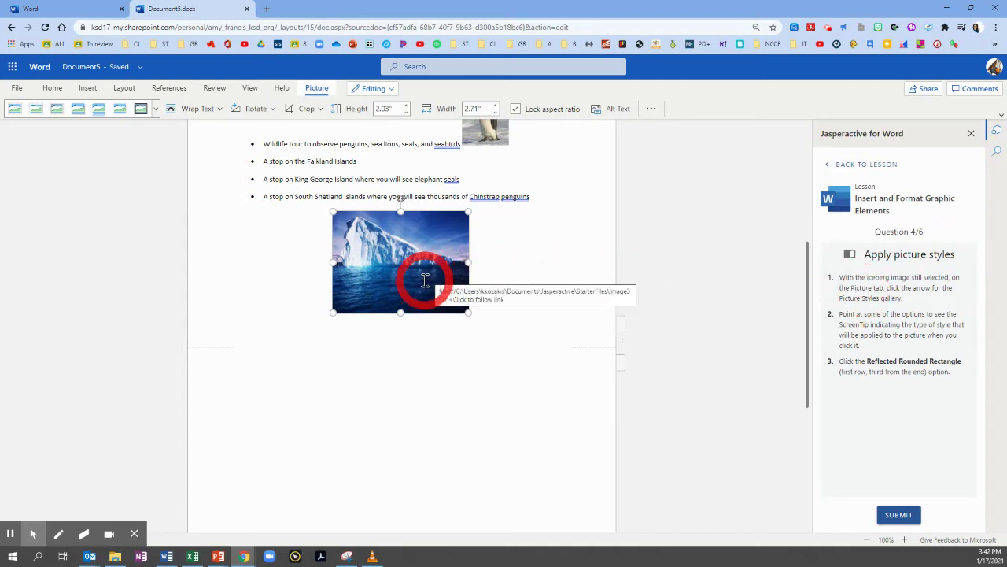
Apply the Reflected Rounded Rectangle picture style to the iceberg picture and submit question 4
{"action": "left_click", "coordinate": [155, 110]}
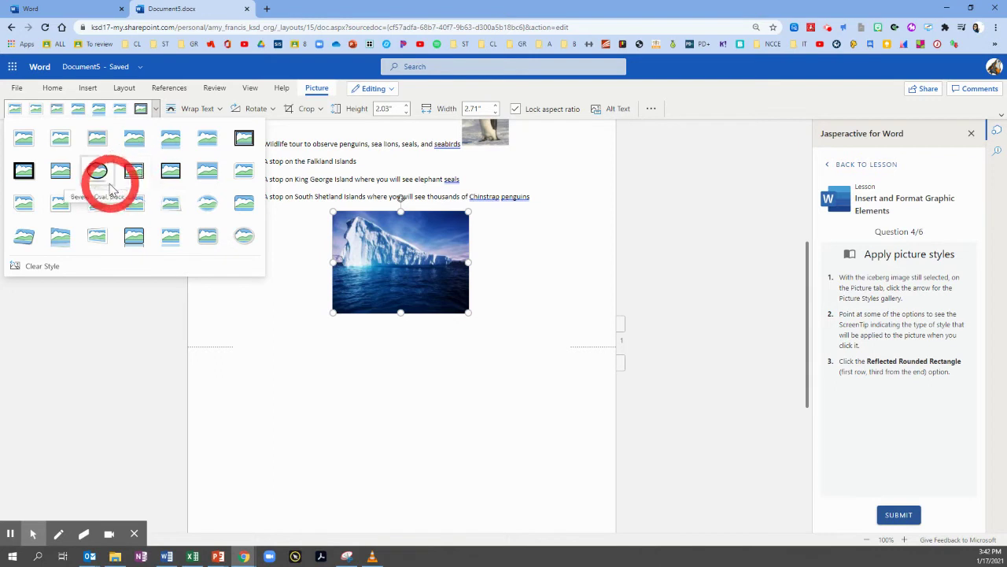
{"action": "left_click", "coordinate": [195, 216]}
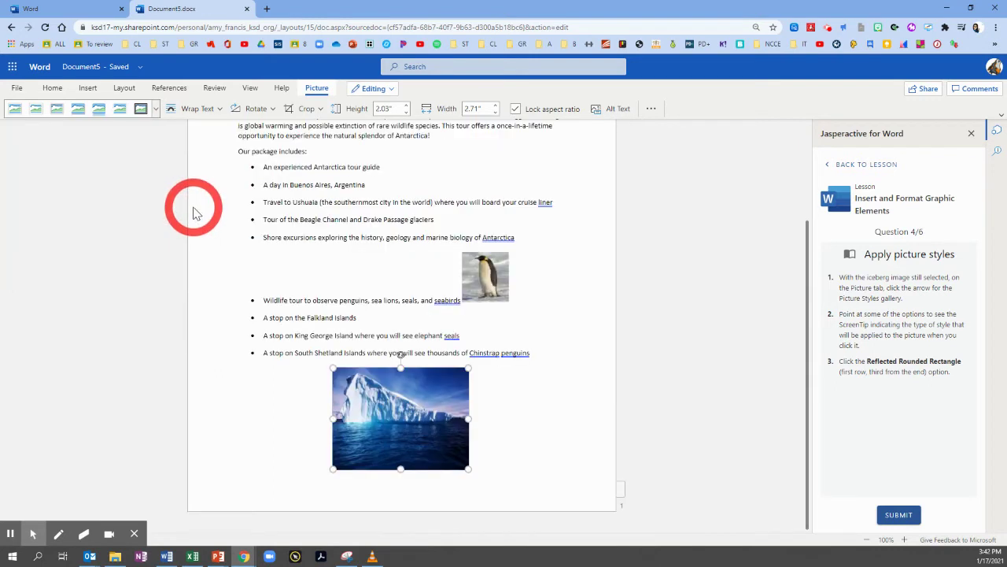
{"action": "left_click", "coordinate": [156, 109]}
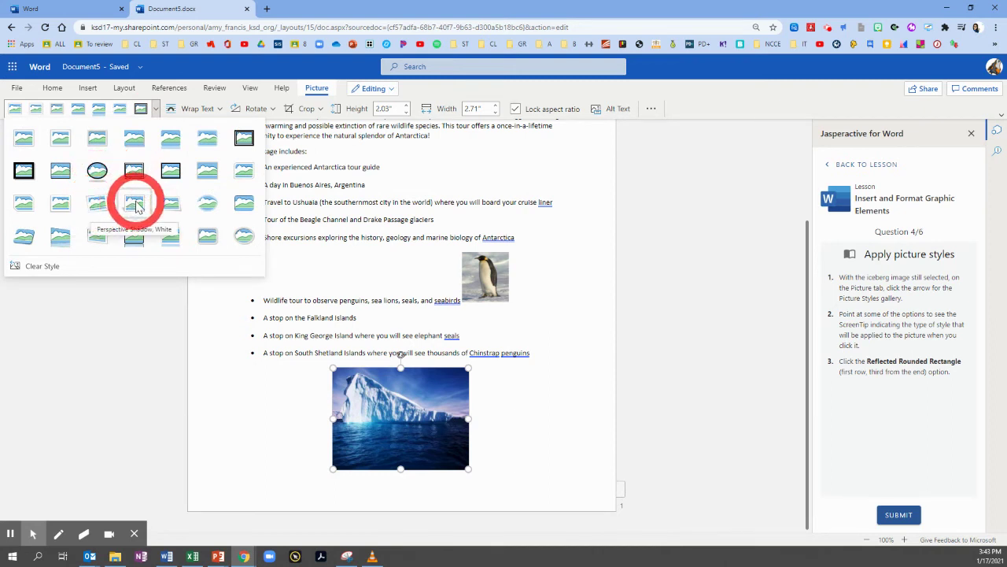
{"action": "left_click", "coordinate": [170, 146]}
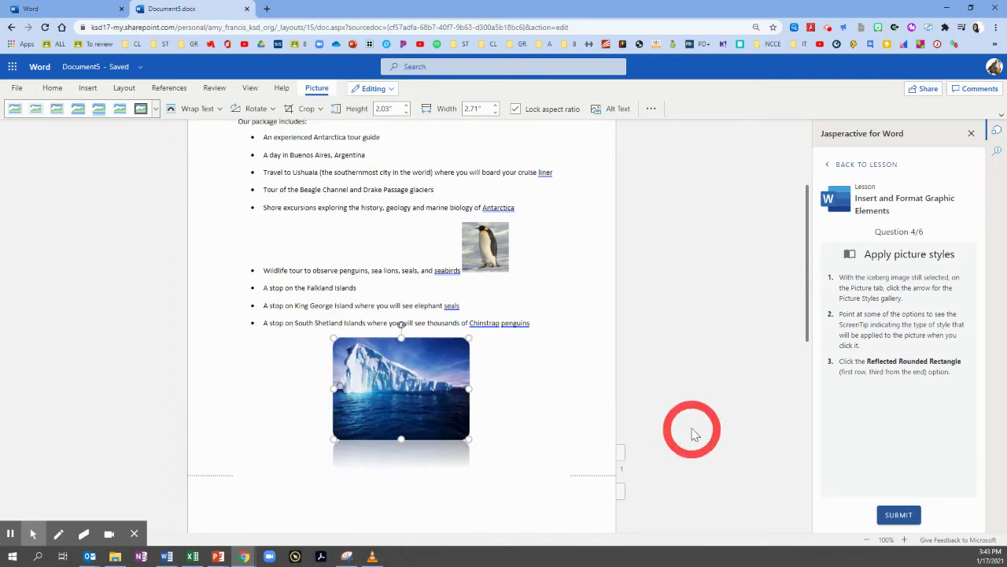
{"action": "left_click", "coordinate": [899, 518]}
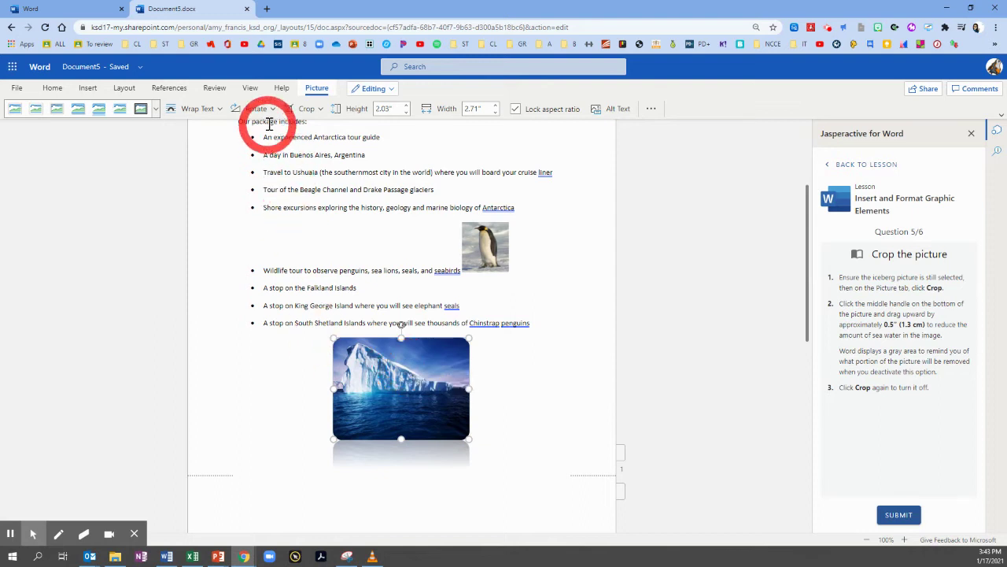
Crop about 0.5" of sea water off the bottom of the iceberg picture and submit question 5
{"action": "left_click", "coordinate": [294, 111]}
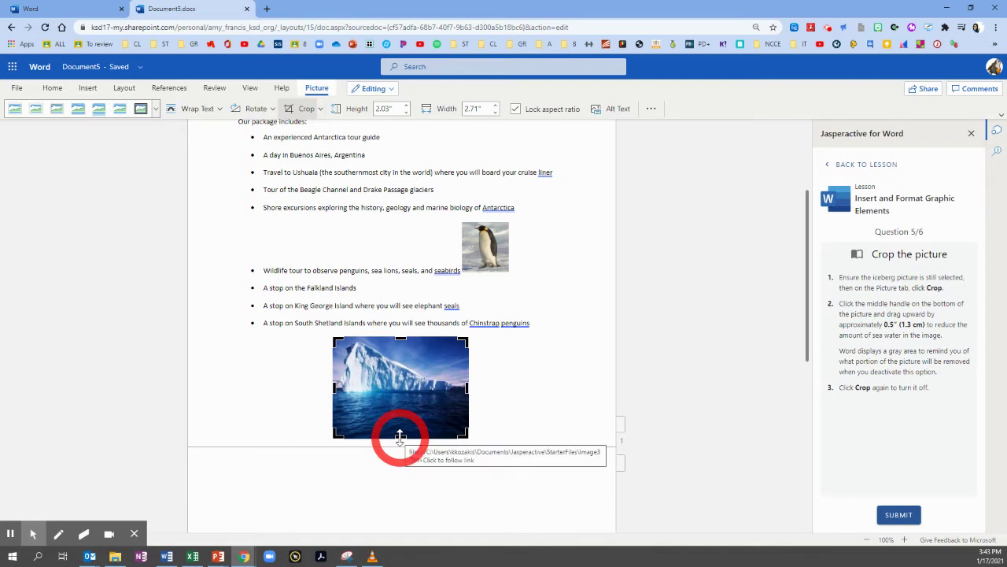
{"action": "left_click_drag", "start_coordinate": [400, 437], "coordinate": [400, 434]}
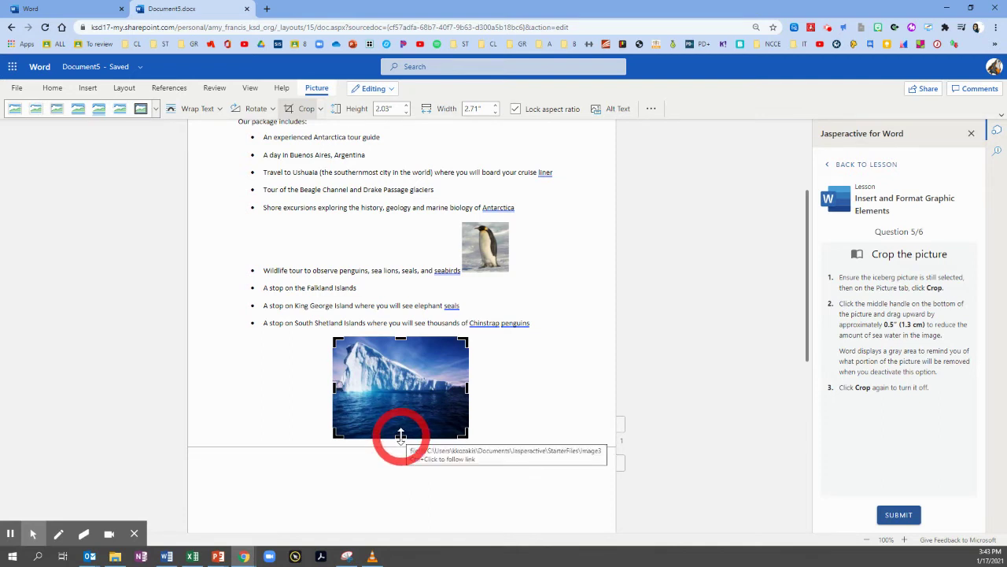
{"action": "left_click_drag", "start_coordinate": [400, 436], "coordinate": [402, 438]}
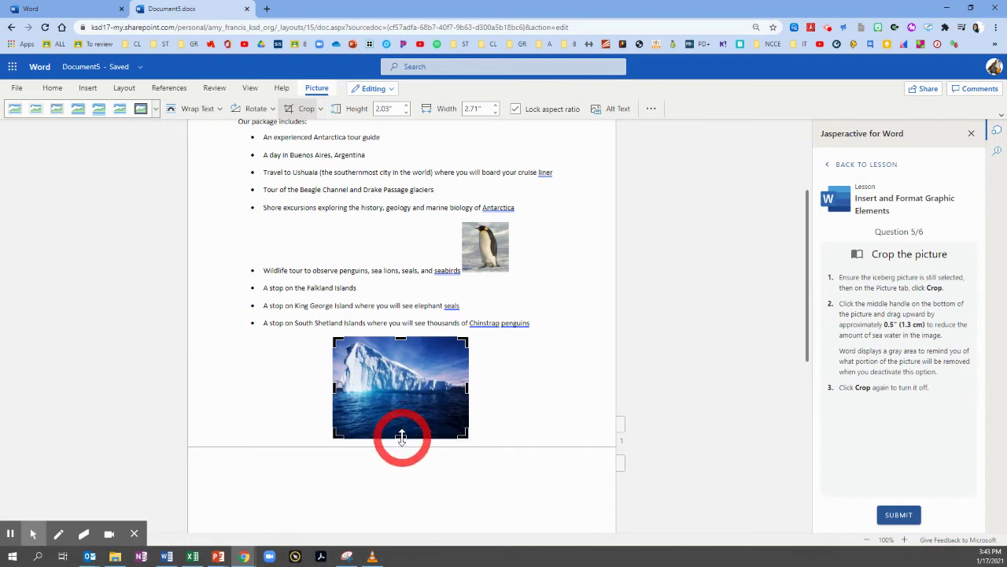
{"action": "left_click_drag", "start_coordinate": [401, 438], "coordinate": [402, 417]}
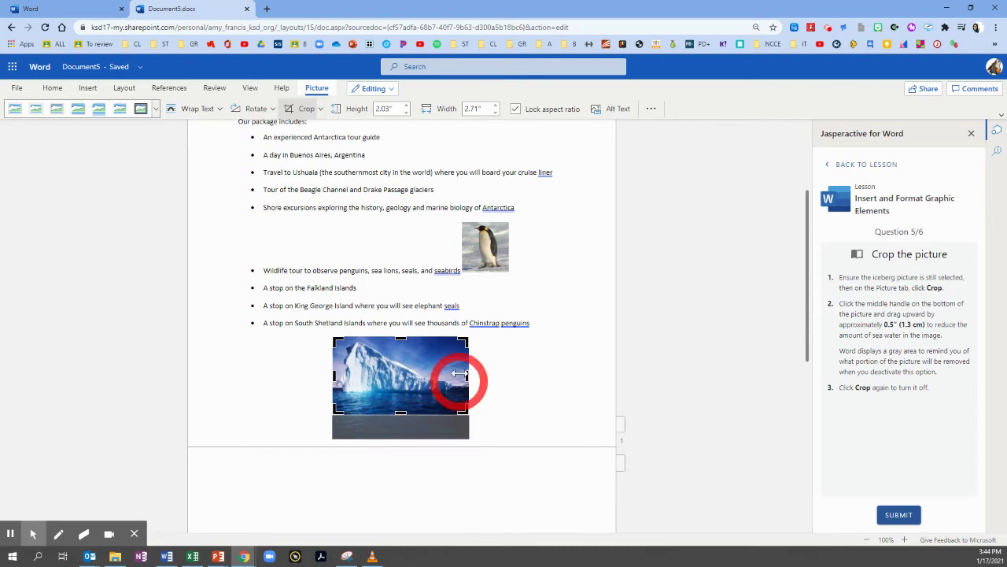
{"action": "left_click", "coordinate": [289, 110]}
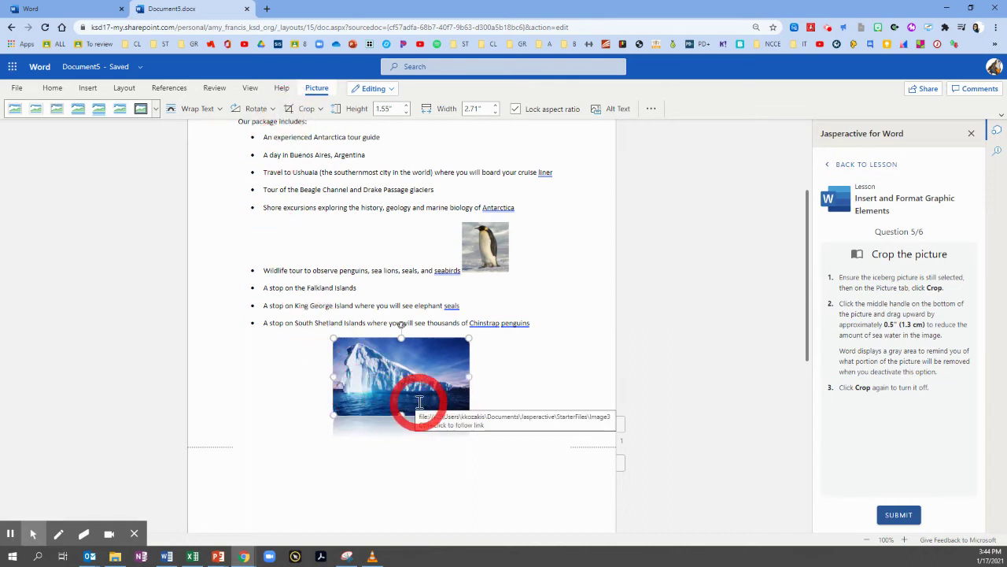
{"action": "left_click", "coordinate": [900, 516]}
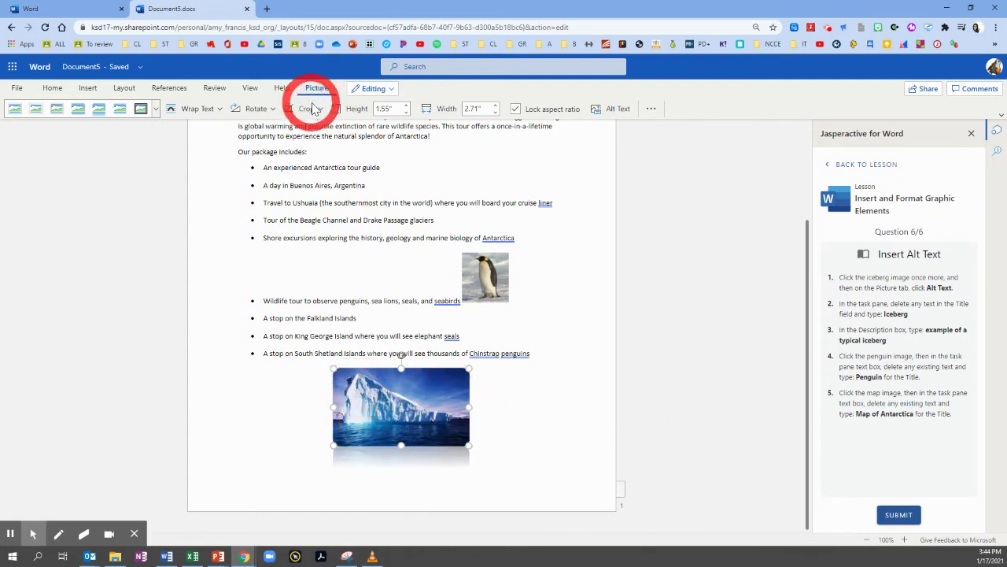
Replace the iceberg picture's alternative text title with "Iceberg", following the question 6 instructions
{"action": "left_click", "coordinate": [618, 110]}
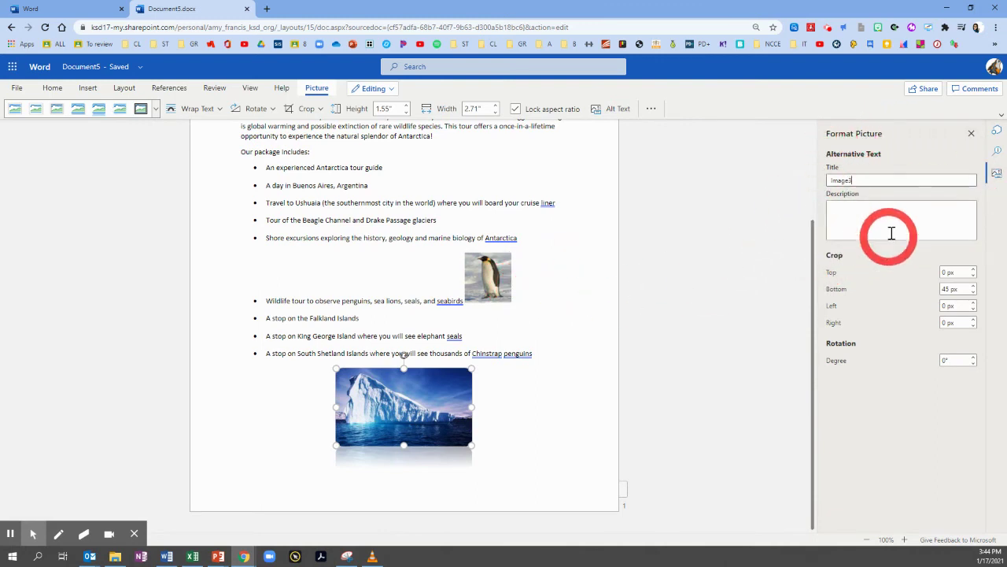
{"action": "left_click", "coordinate": [996, 129]}
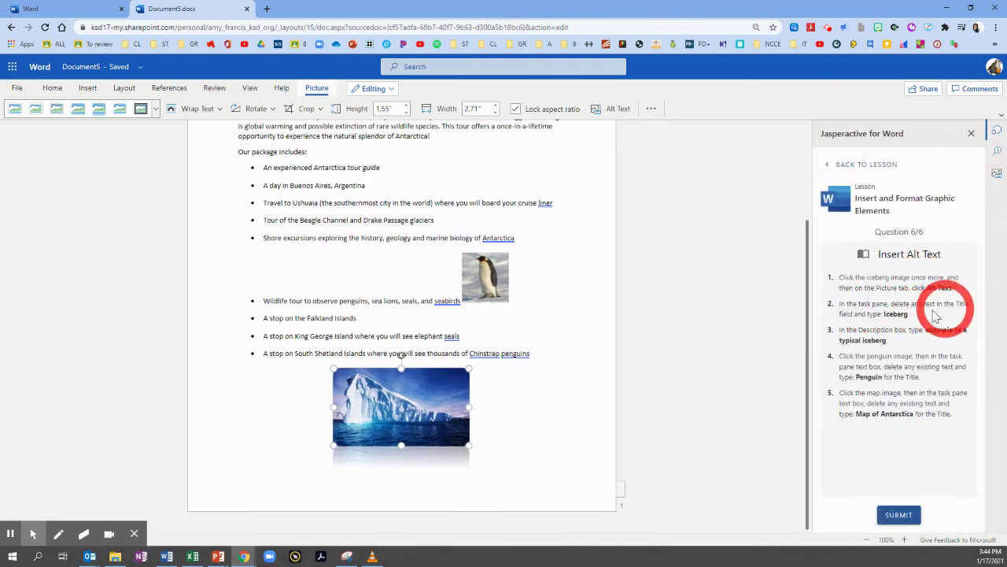
{"action": "left_click_drag", "start_coordinate": [909, 314], "coordinate": [887, 317]}
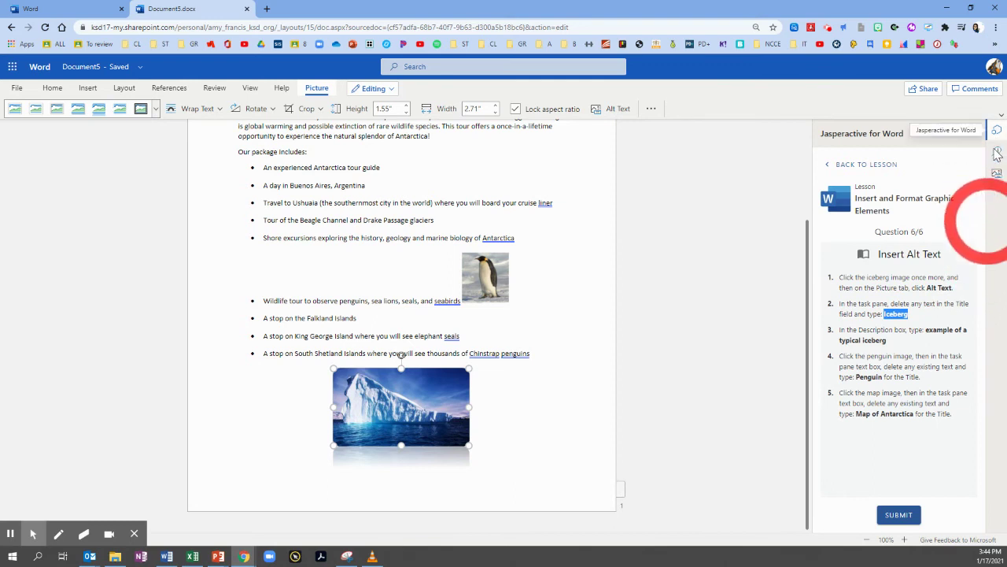
{"action": "left_click", "coordinate": [997, 173]}
{"action": "left_click_drag", "start_coordinate": [895, 183], "coordinate": [816, 182]}
{"action": "type", "text": "Iceberg"}
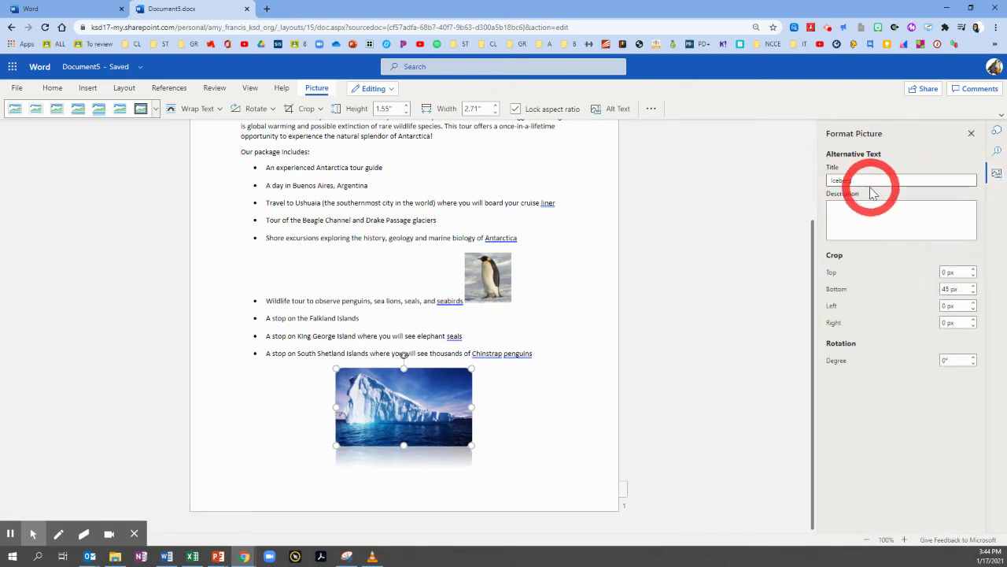
Add the description "example of a typical iceberg" from the question 6 instructions to the iceberg picture's alternative text
{"action": "left_click", "coordinate": [838, 210]}
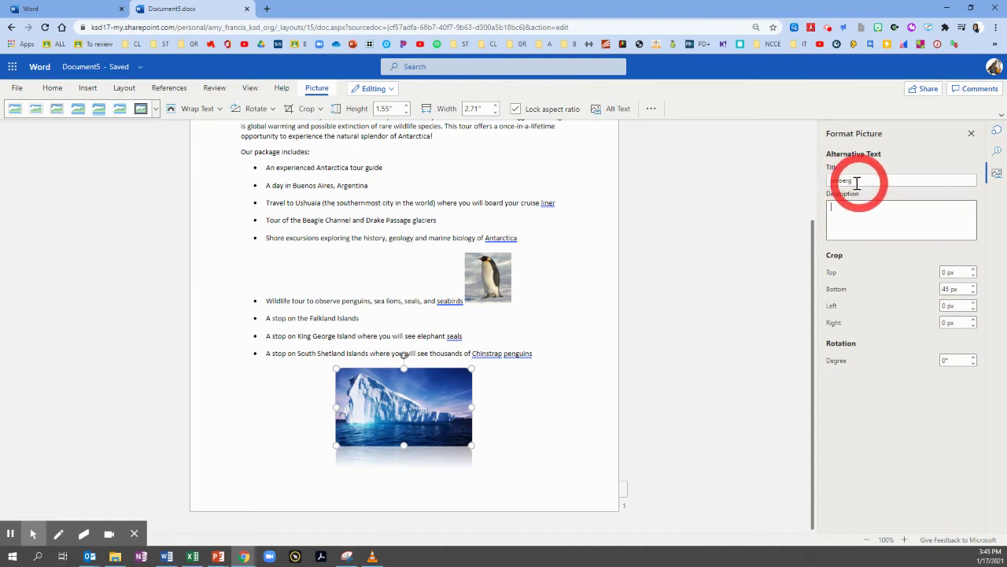
{"action": "left_click", "coordinate": [836, 181]}
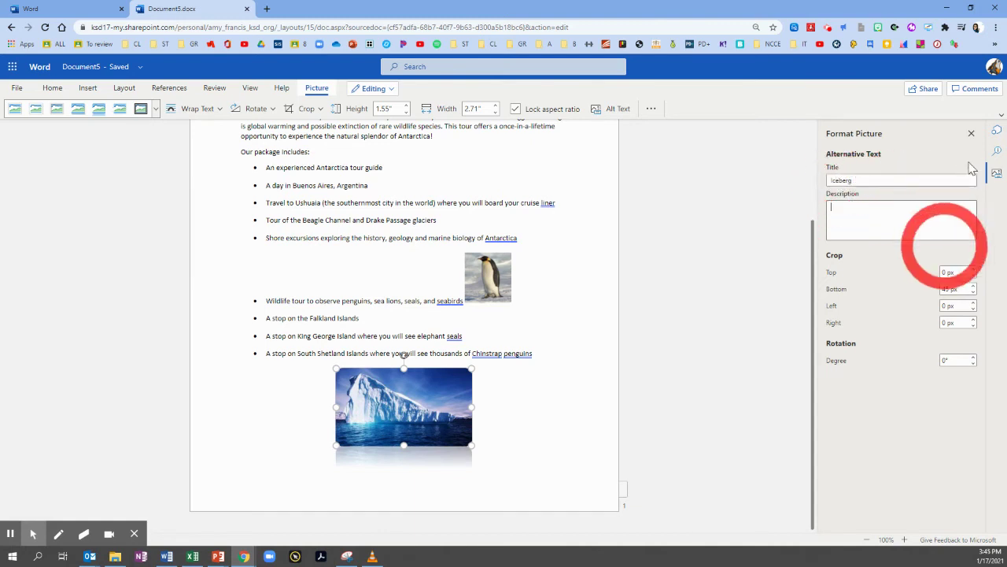
{"action": "left_click", "coordinate": [997, 130]}
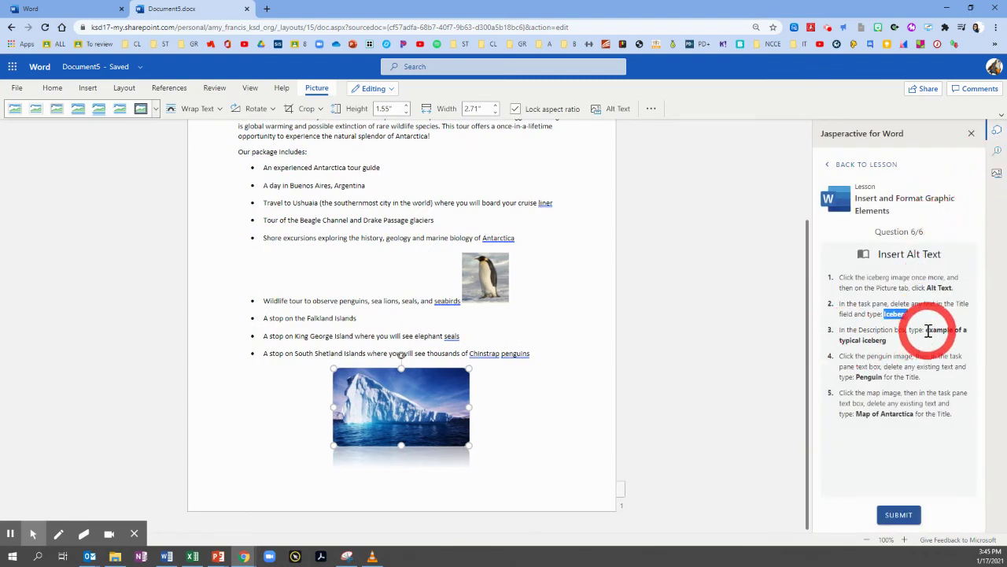
{"action": "left_click_drag", "start_coordinate": [926, 329], "coordinate": [905, 346]}
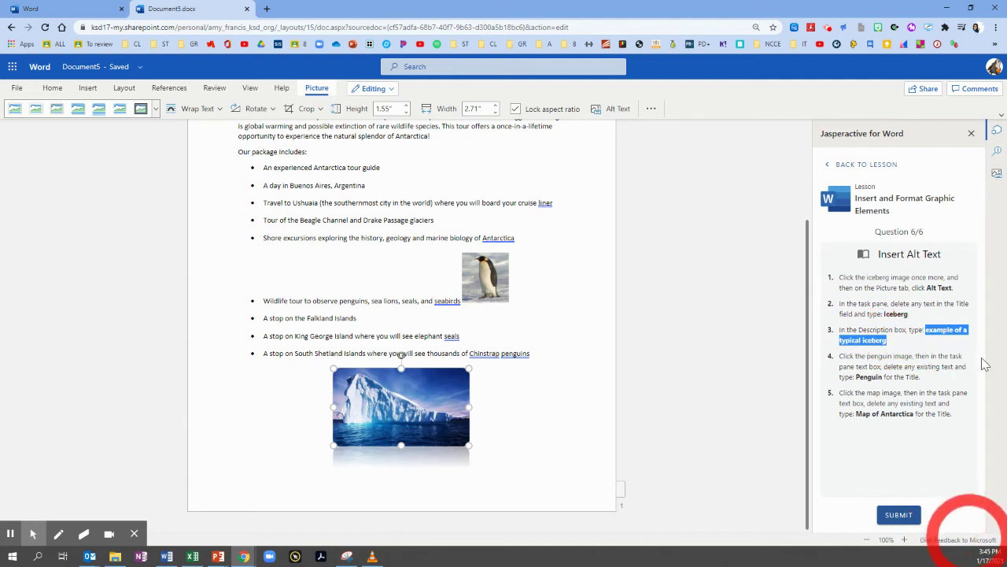
{"action": "left_click_drag", "start_coordinate": [935, 335], "coordinate": [998, 177]}
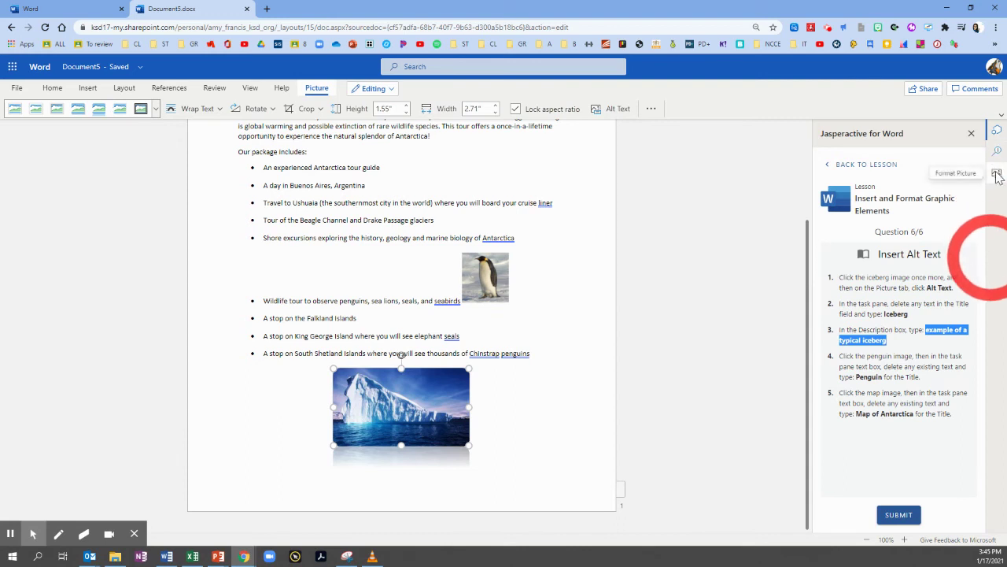
{"action": "left_click", "coordinate": [997, 175]}
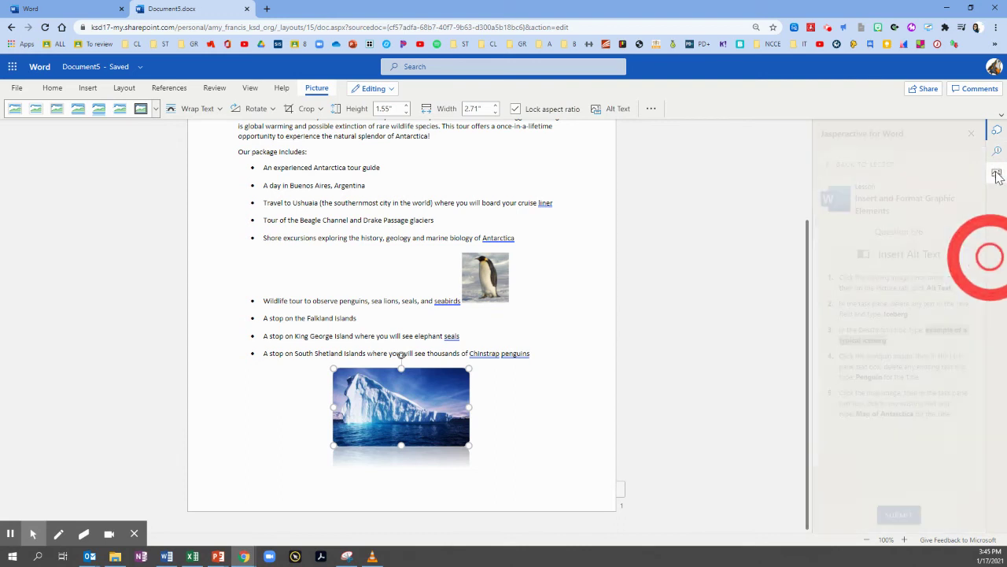
{"action": "left_click", "coordinate": [899, 215]}
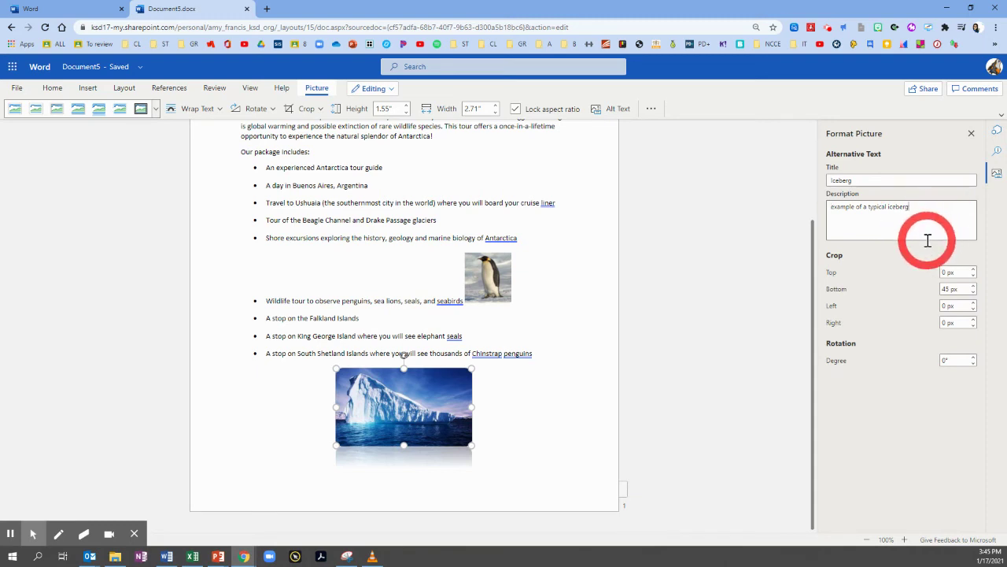
Replace the penguin picture's alternative text title with "Penguin" and check the titles of the penguin and iceberg pictures
{"action": "left_click", "coordinate": [998, 133]}
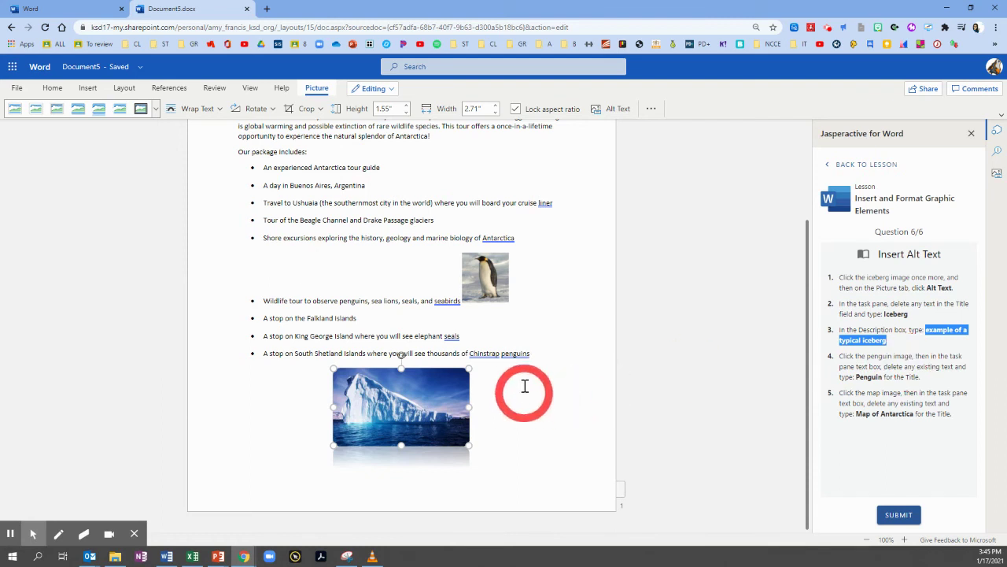
{"action": "left_click", "coordinate": [485, 274]}
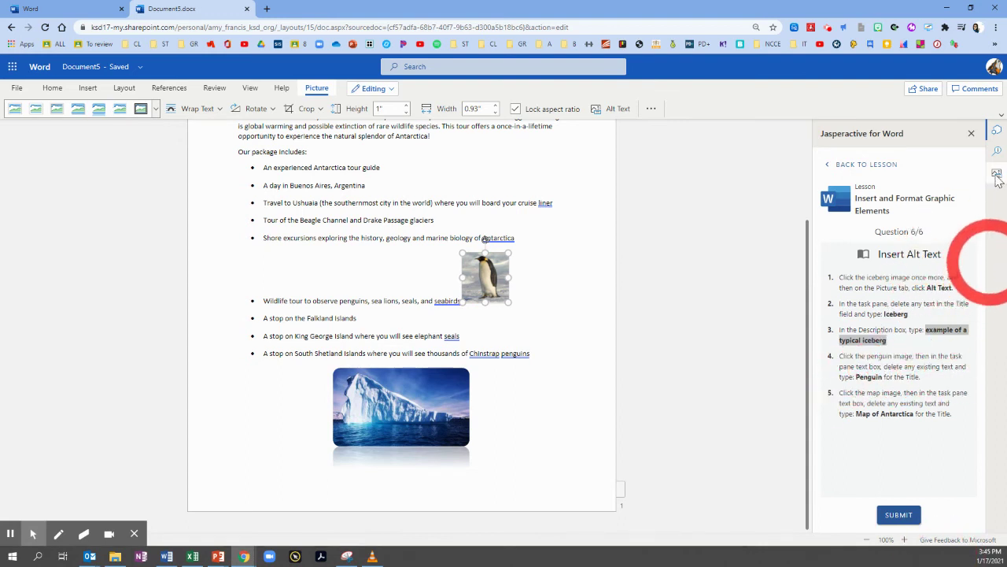
{"action": "double_click", "coordinate": [869, 377]}
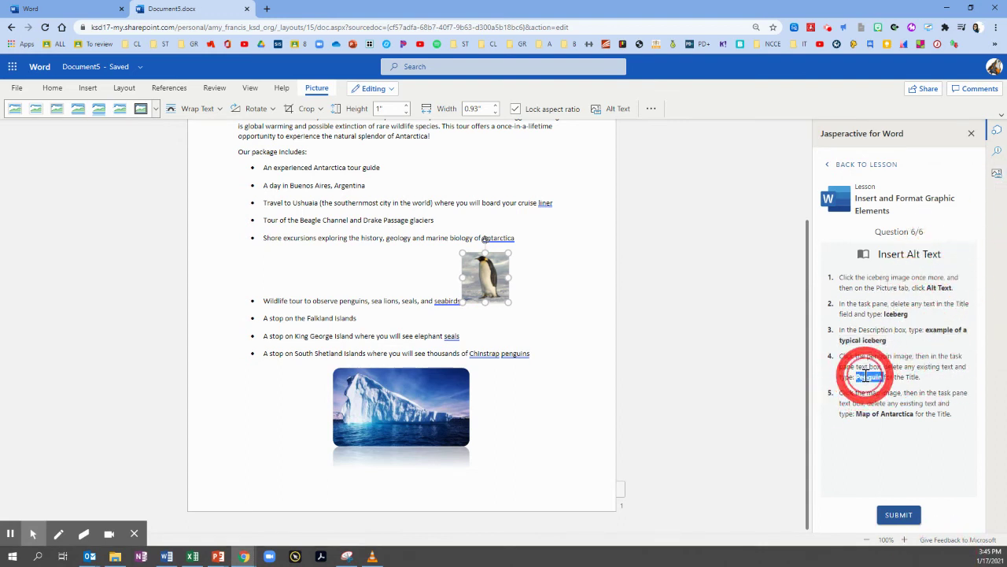
{"action": "left_click", "coordinate": [996, 175]}
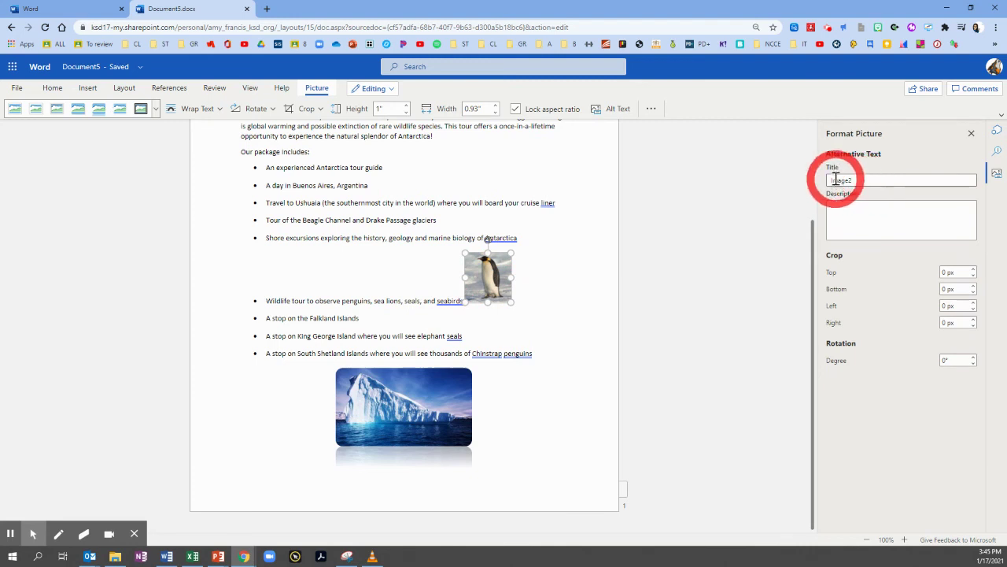
{"action": "left_click_drag", "start_coordinate": [821, 178], "coordinate": [940, 171]}
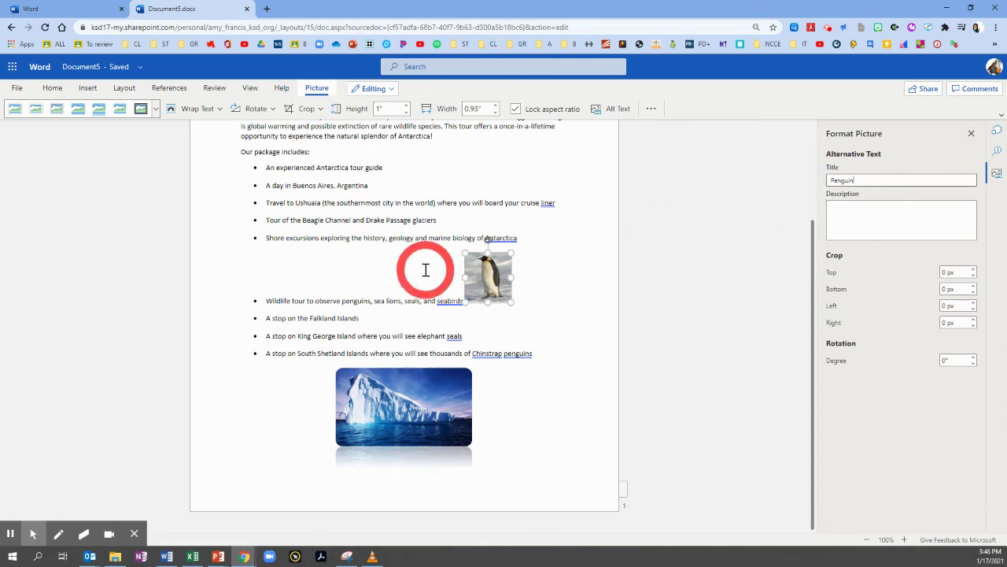
{"action": "left_click_drag", "start_coordinate": [476, 270], "coordinate": [847, 182]}
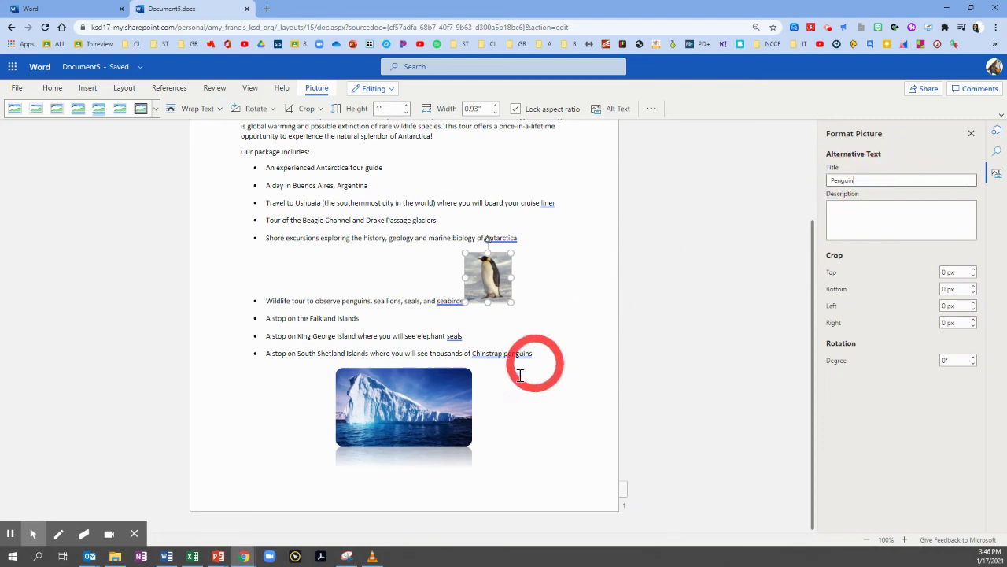
{"action": "left_click", "coordinate": [431, 403]}
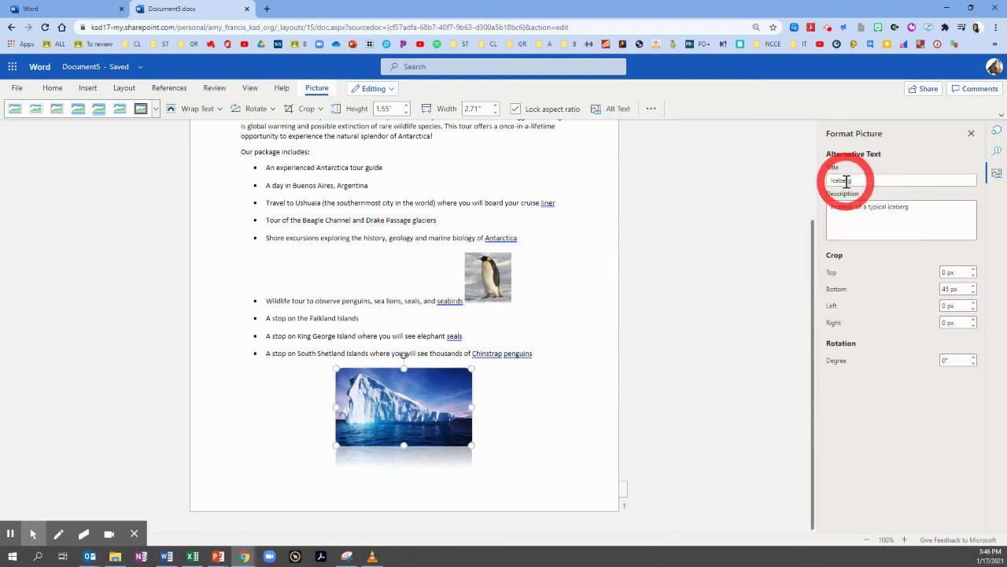
{"action": "left_click", "coordinate": [477, 271]}
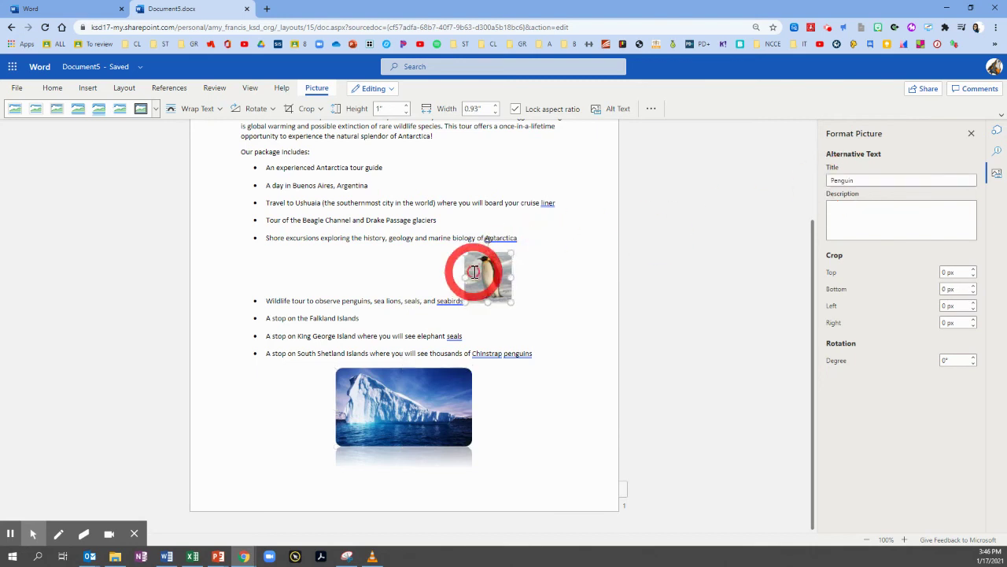
Replace the alternative text title of the map picture below the heading with "Map of Antarctica" and recheck the penguin and map titles
{"action": "left_click", "coordinate": [996, 132]}
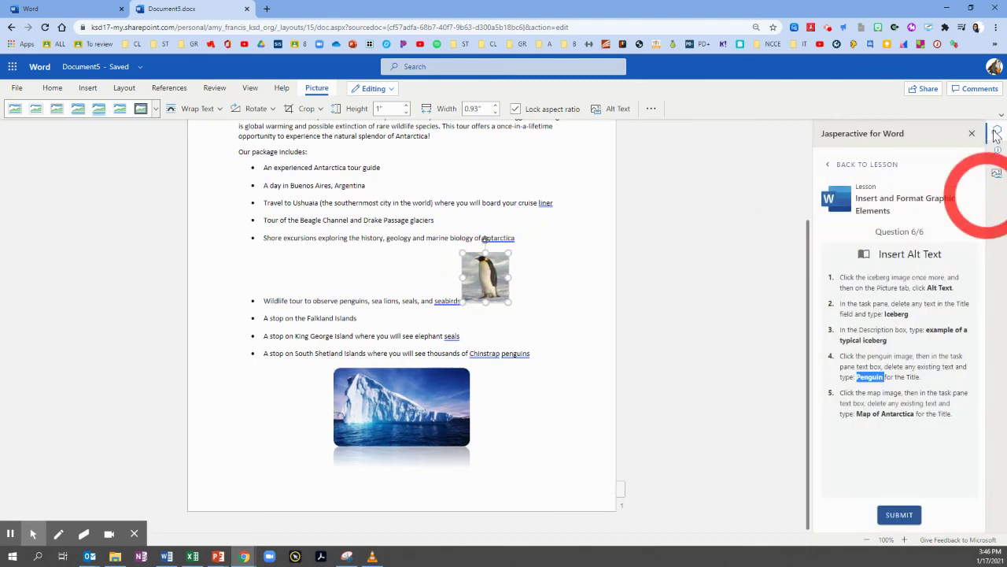
{"action": "double_click", "coordinate": [869, 377]}
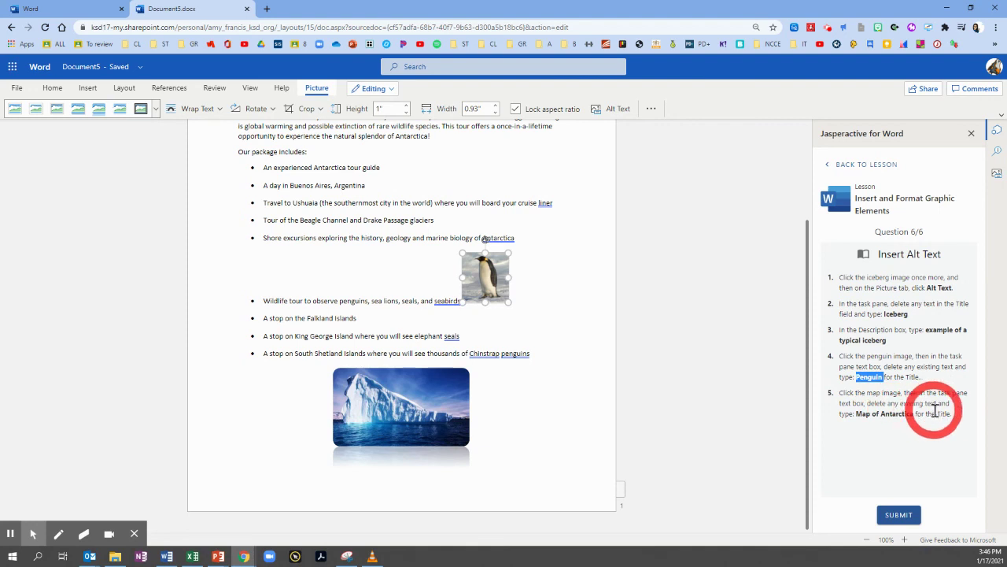
{"action": "left_click_drag", "start_coordinate": [857, 414], "coordinate": [910, 415]}
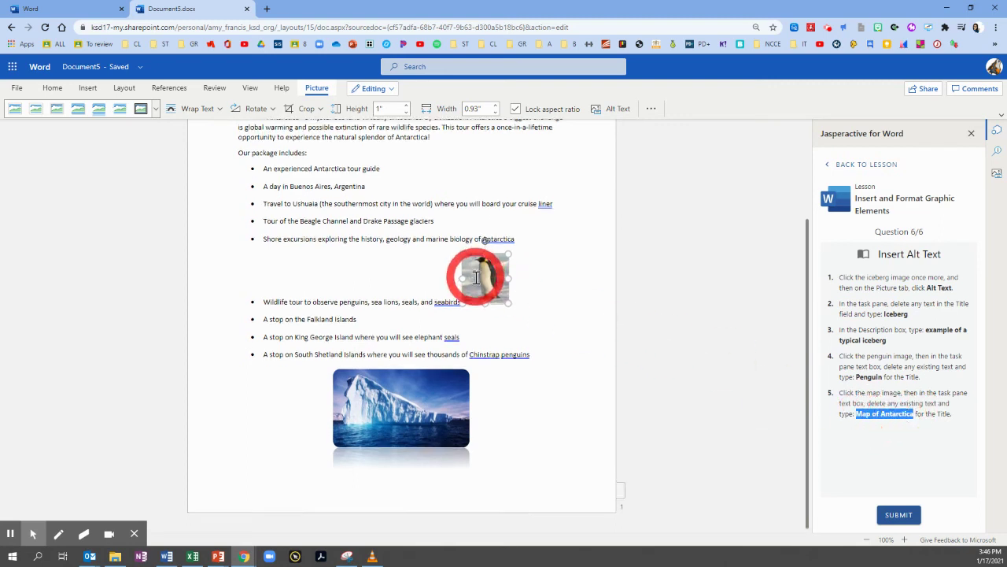
{"action": "scroll", "coordinate": [473, 274], "scroll_direction": "up", "scroll_amount": 3}
{"action": "left_click", "coordinate": [255, 233]}
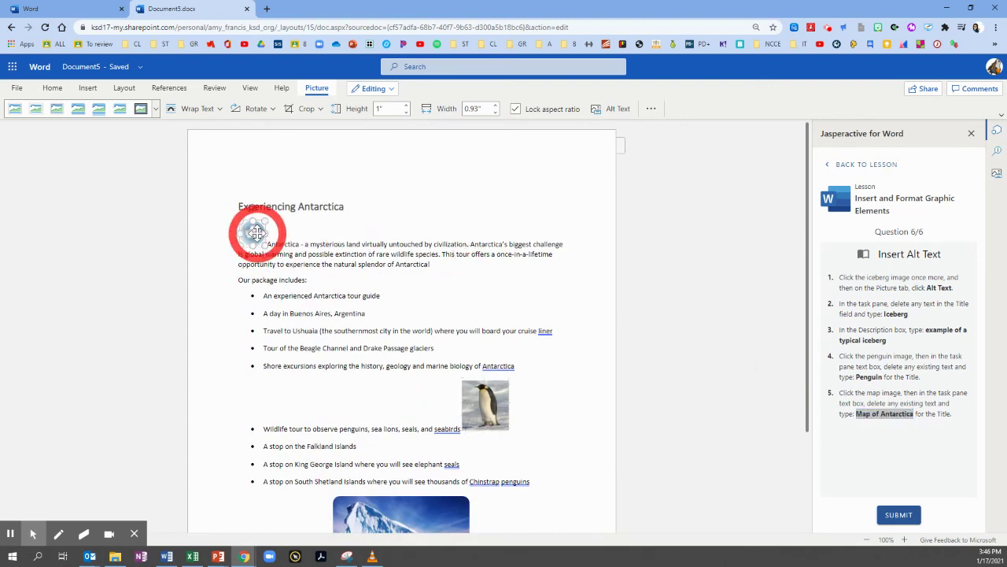
{"action": "left_click", "coordinate": [996, 174]}
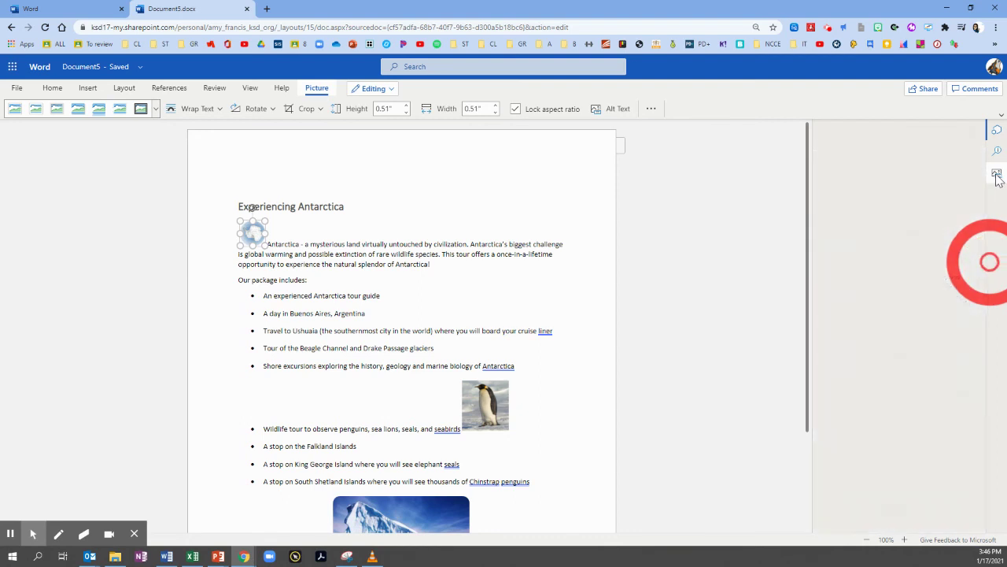
{"action": "left_click", "coordinate": [892, 180]}
{"action": "type", "text": "Map of Antarctica"}
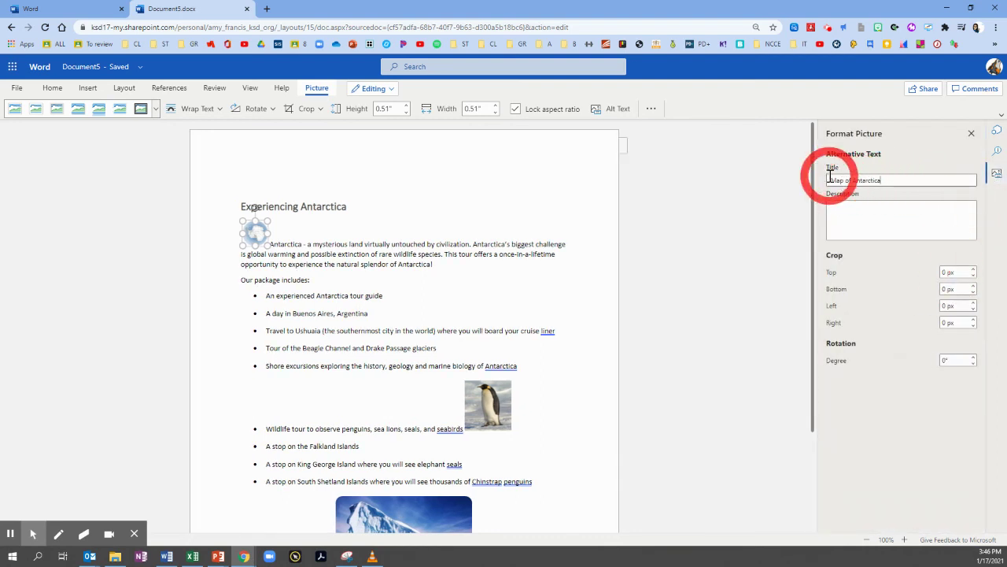
{"action": "left_click", "coordinate": [881, 213]}
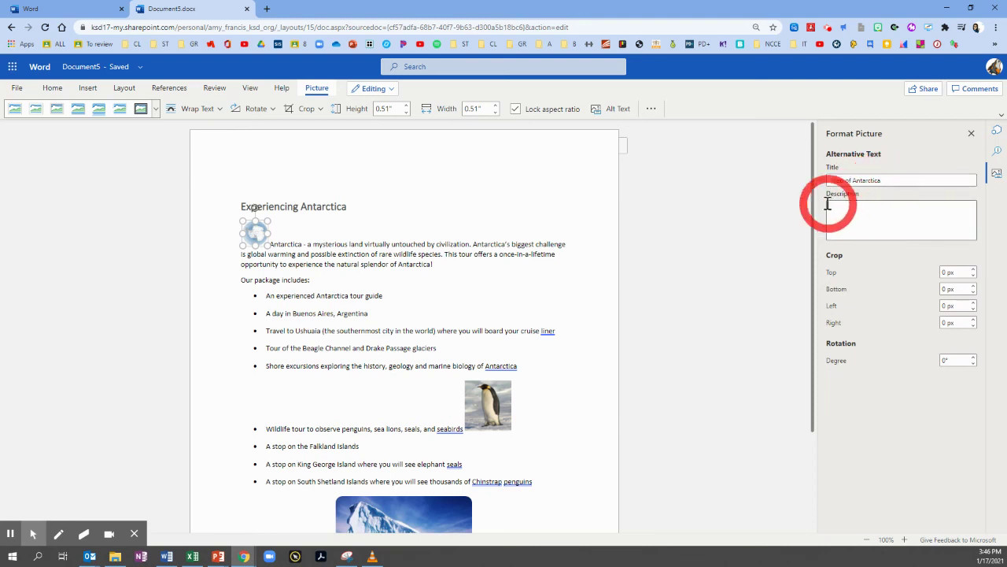
{"action": "left_click", "coordinate": [503, 390]}
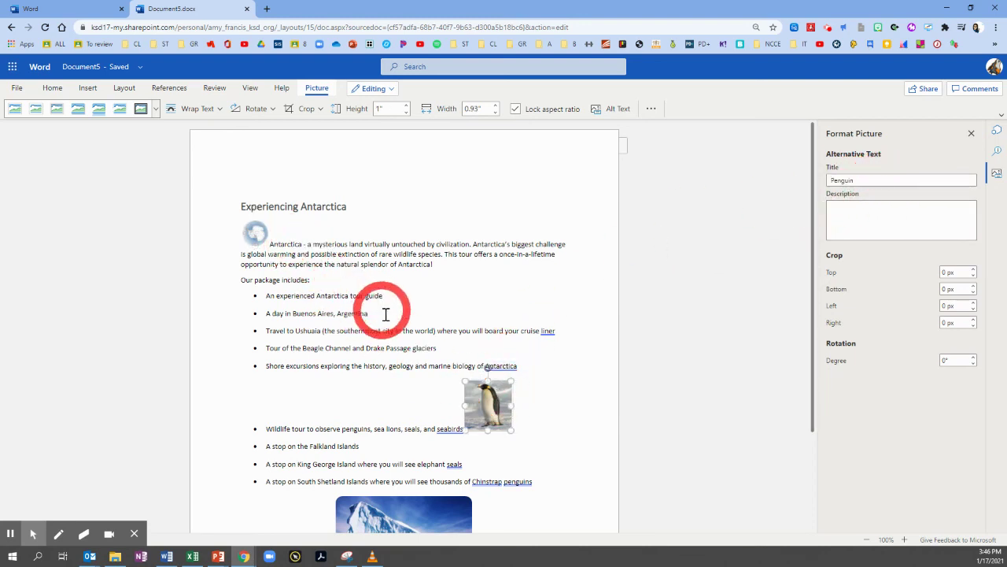
{"action": "left_click", "coordinate": [256, 230]}
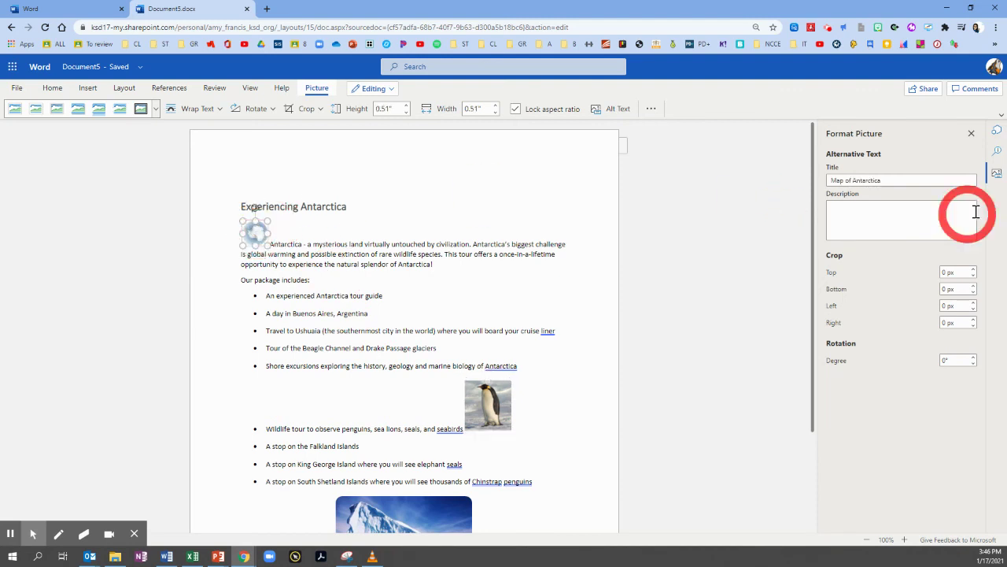
Submit question 6, finish the exercise and return to the Insert and Format Graphic Elements lesson
{"action": "left_click", "coordinate": [998, 131]}
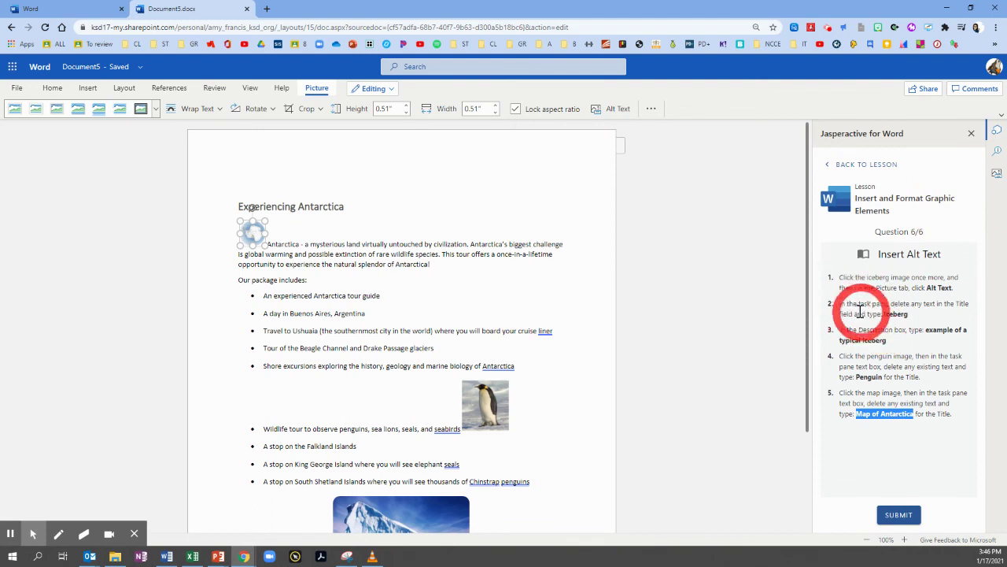
{"action": "left_click", "coordinate": [600, 289]}
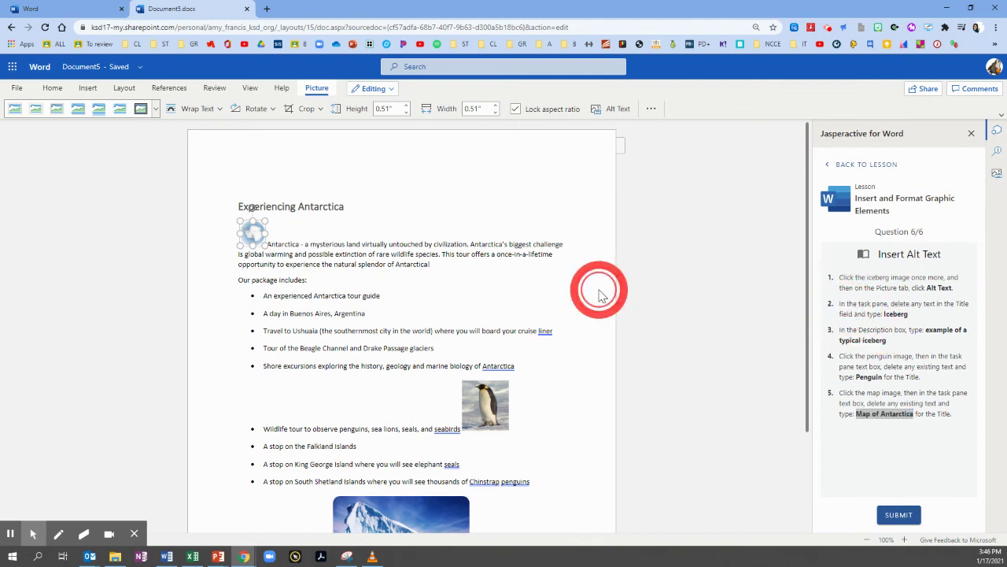
{"action": "left_click", "coordinate": [900, 514]}
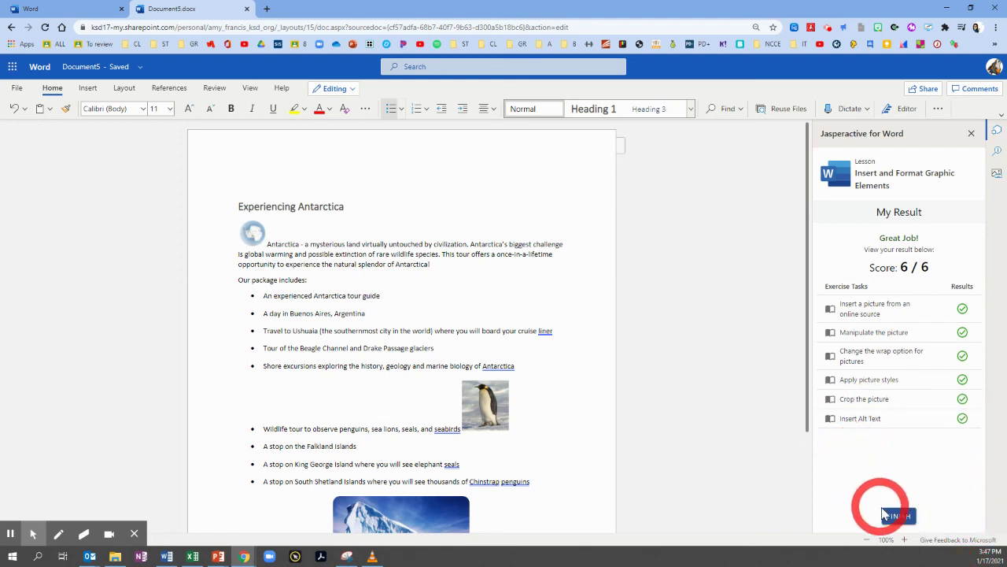
{"action": "left_click", "coordinate": [889, 514]}
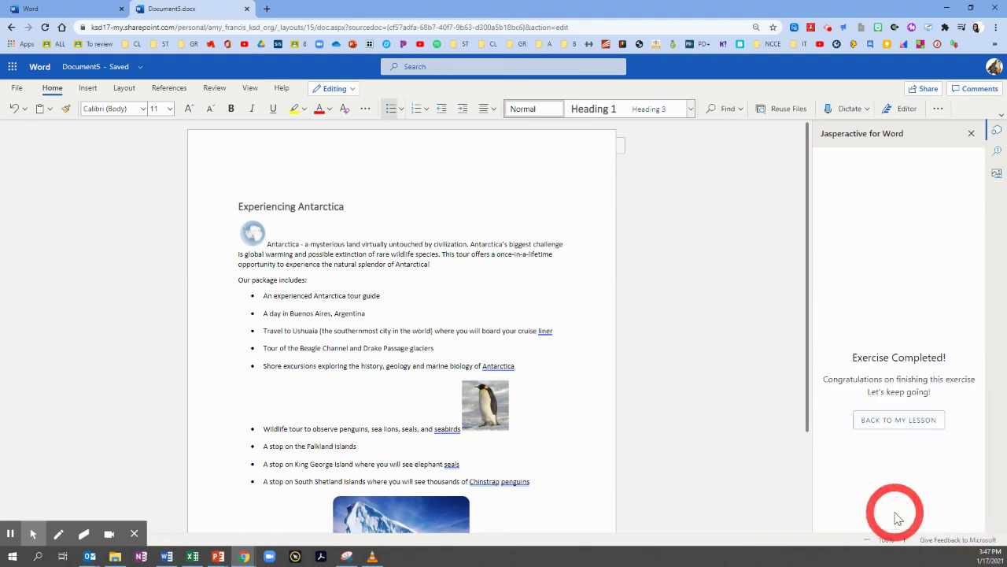
{"action": "left_click", "coordinate": [912, 423]}
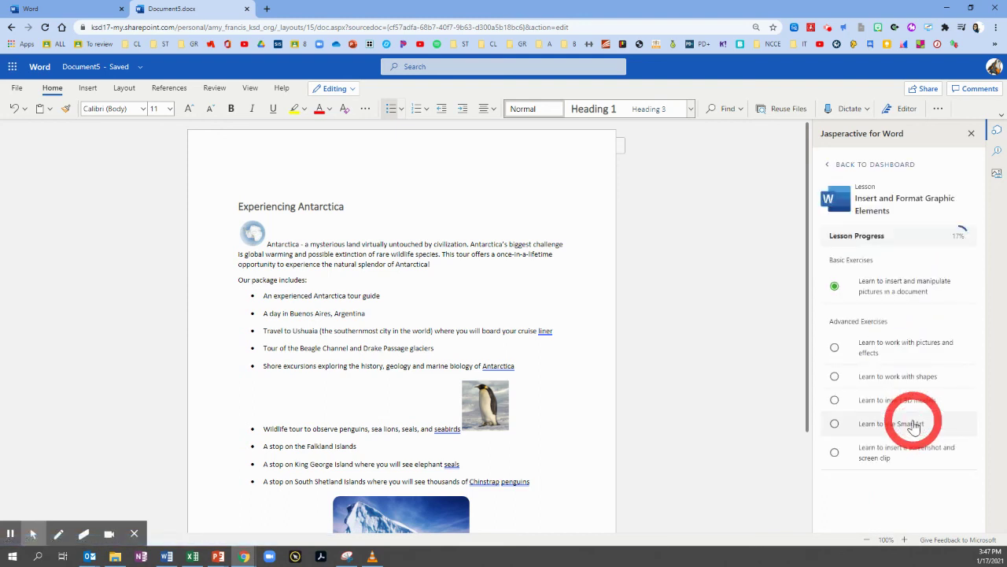